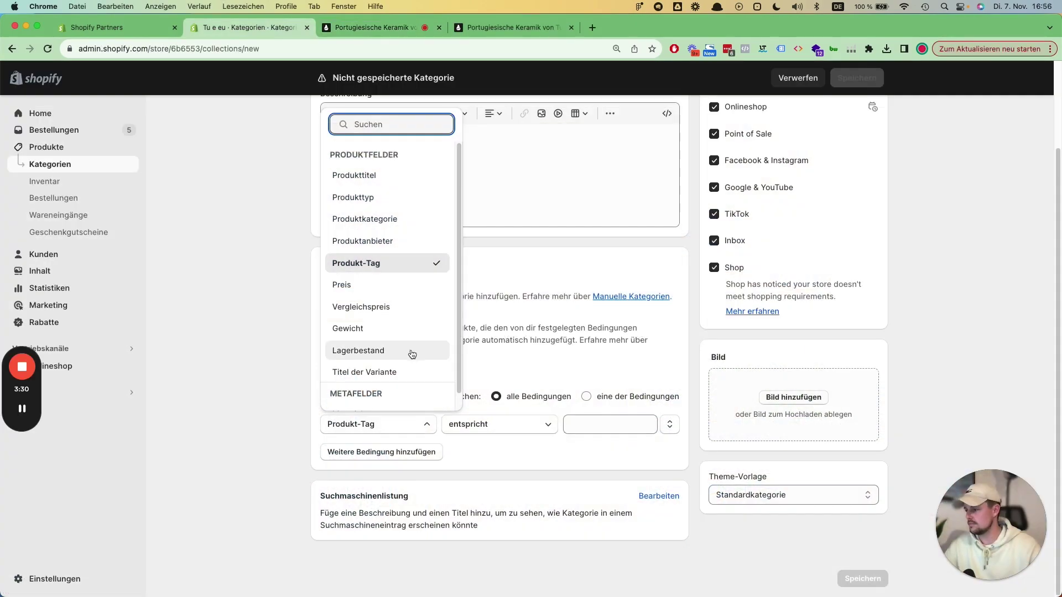
Step: Change the automated category's condition field to Produkttyp and activate its comparison value for entry
click(396, 198)
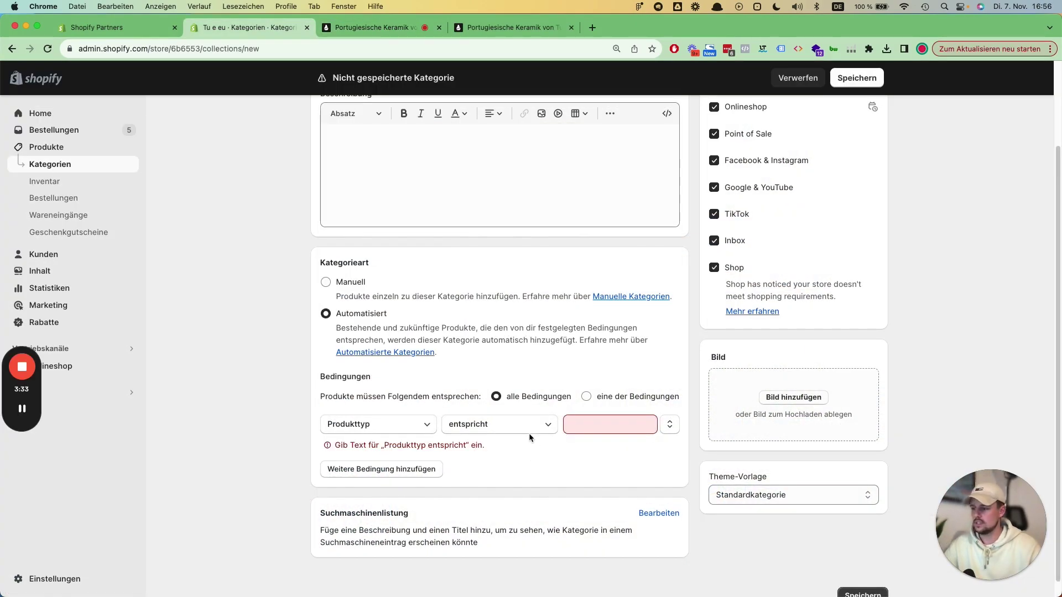
click(612, 426)
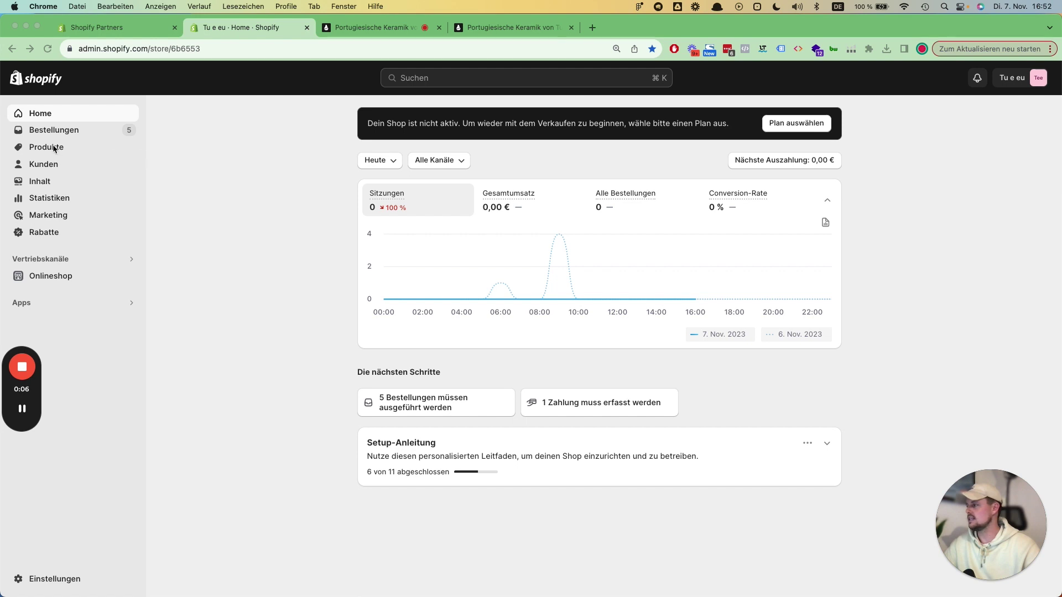
Step: Go to the product categories (Kategorien) and start creating a new category
click(58, 148)
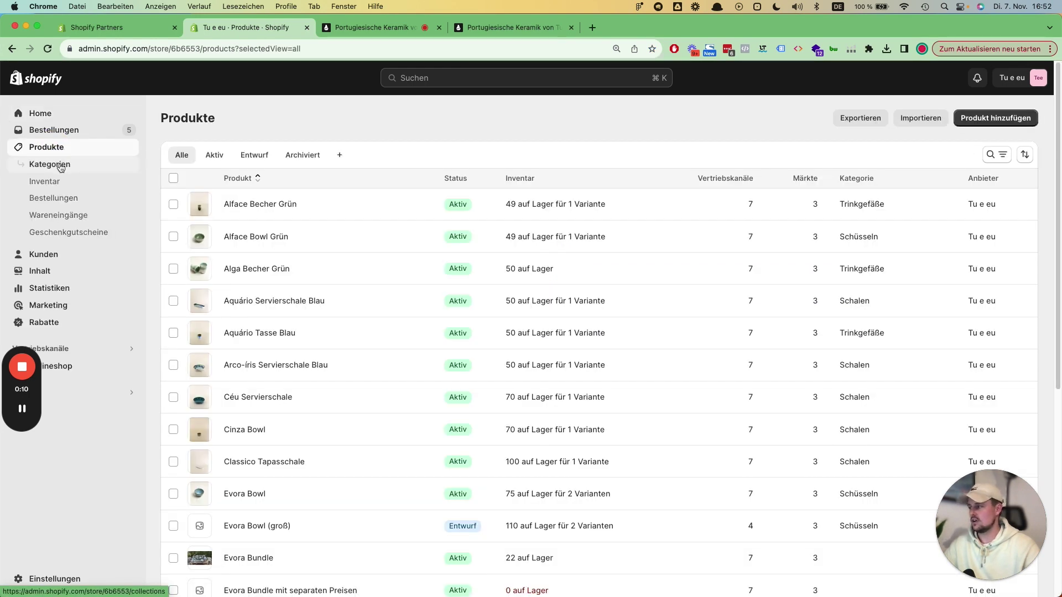
click(61, 166)
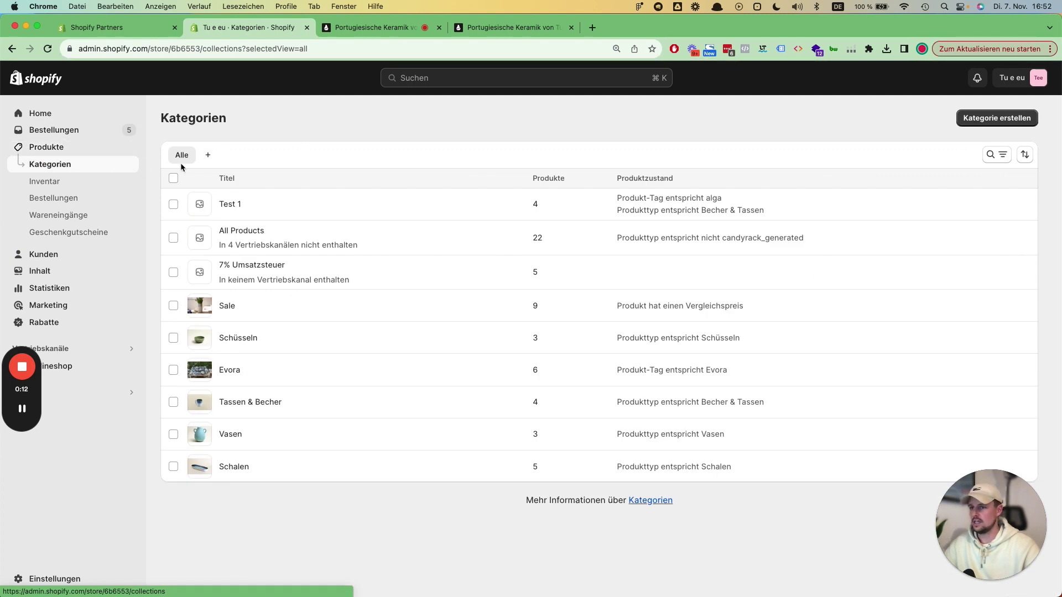
click(996, 126)
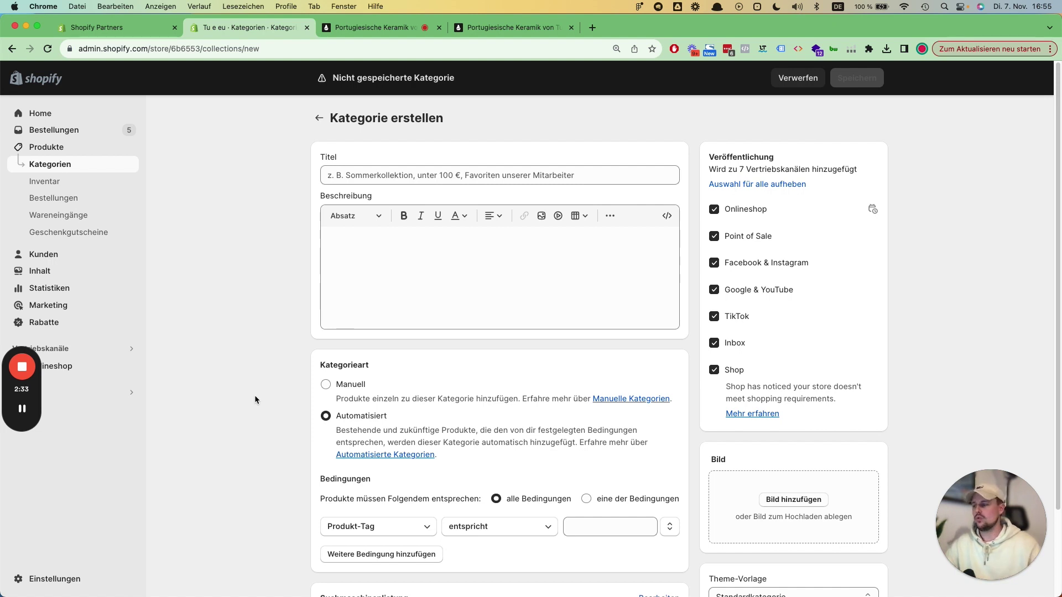
Step: Add two more conditions to the automated category and set matching to "eine der Bedingungen"
scroll(258, 378, down, 3)
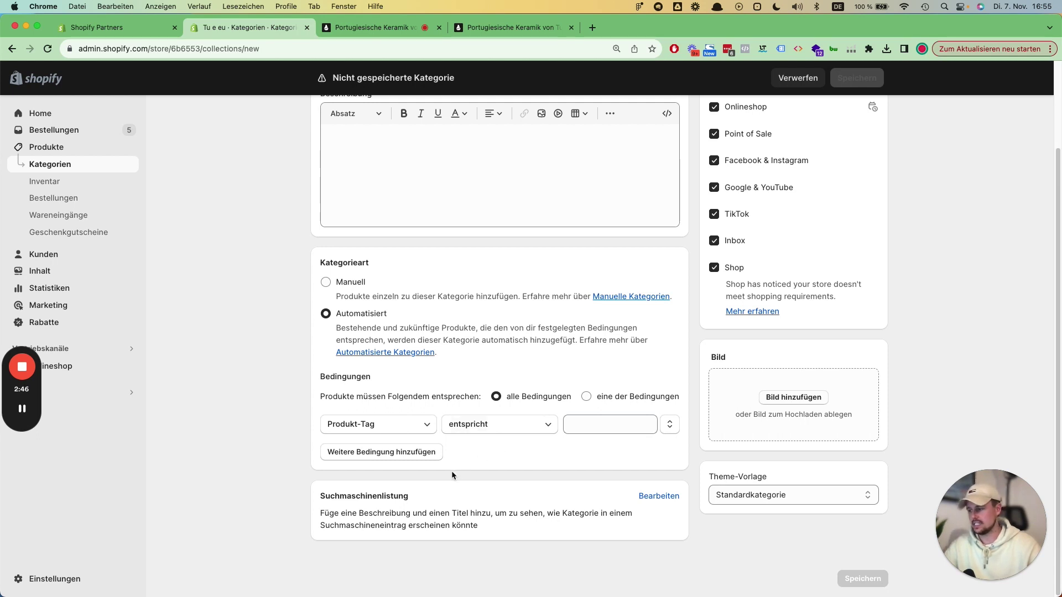
click(428, 458)
click(427, 482)
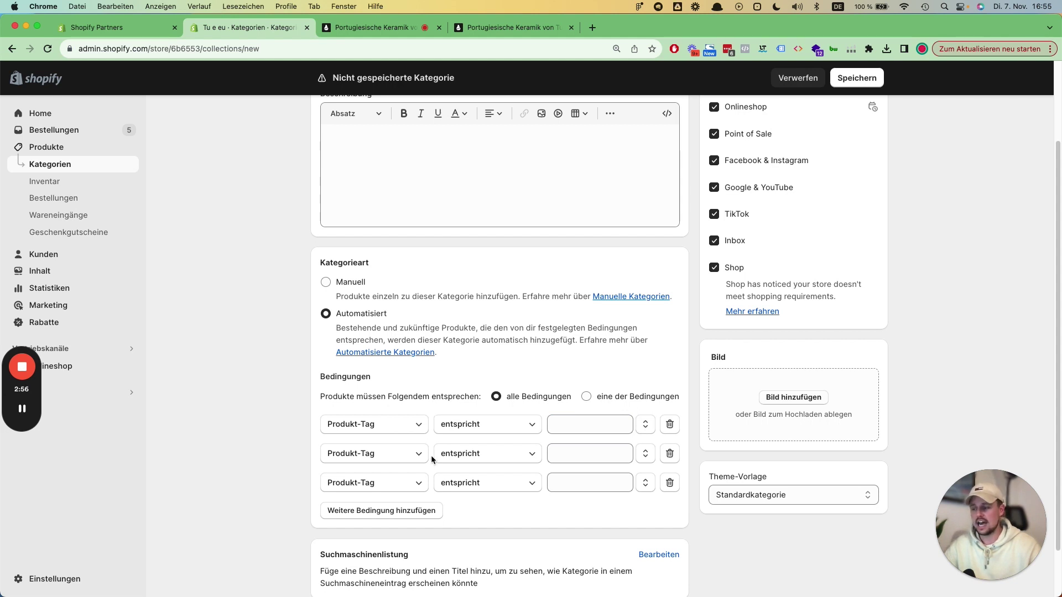
click(597, 403)
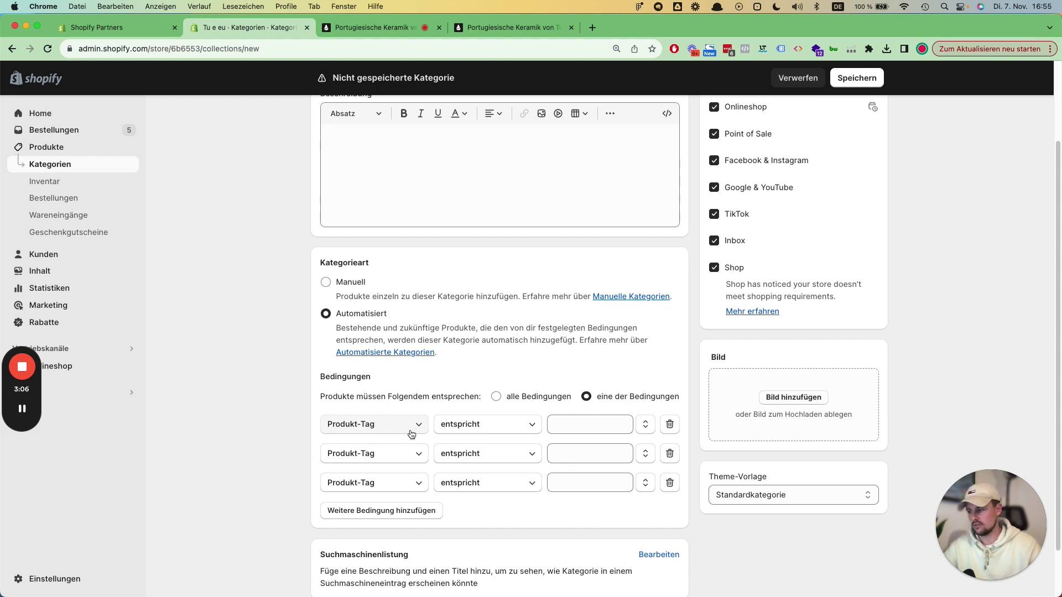
Step: Set matching back to "alle Bedingungen" and remove the two extra conditions
click(498, 397)
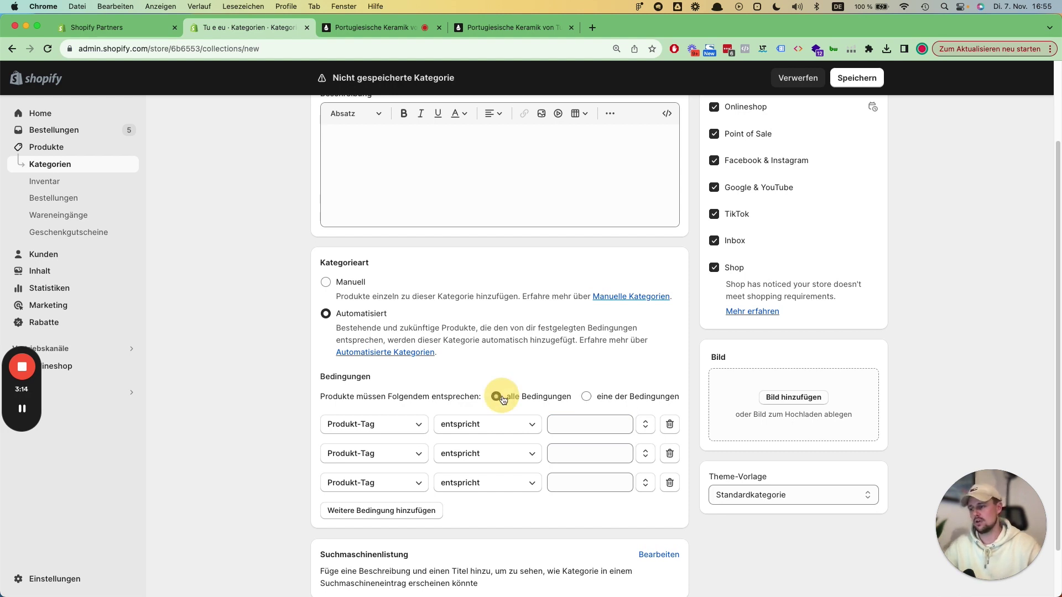
click(671, 483)
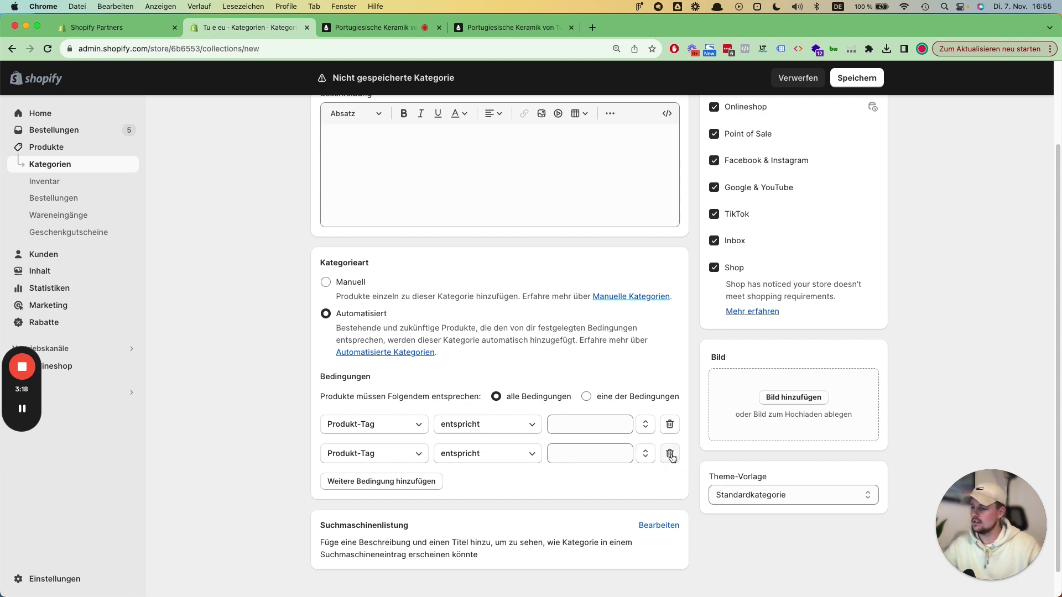
click(670, 455)
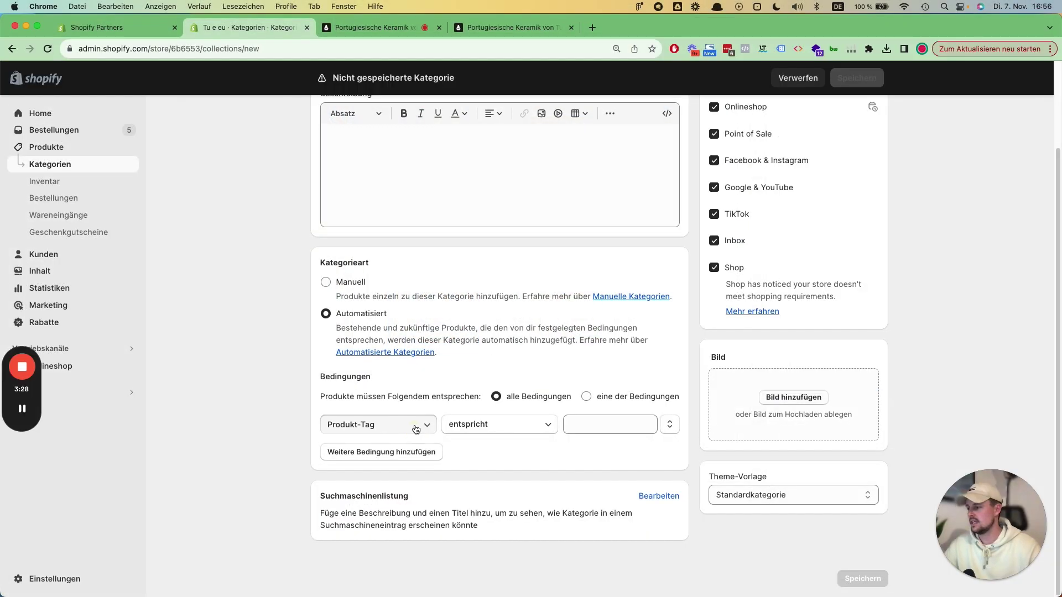
Step: Set the automated condition to Produkttyp entspricht Teller, with products having to match "alle Bedingungen"
click(413, 426)
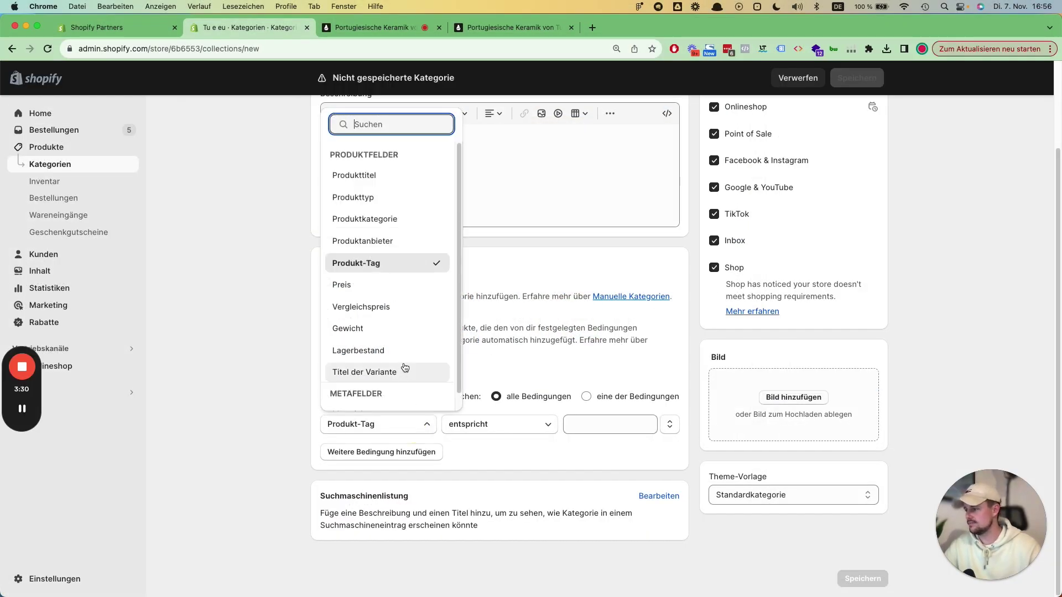
click(393, 199)
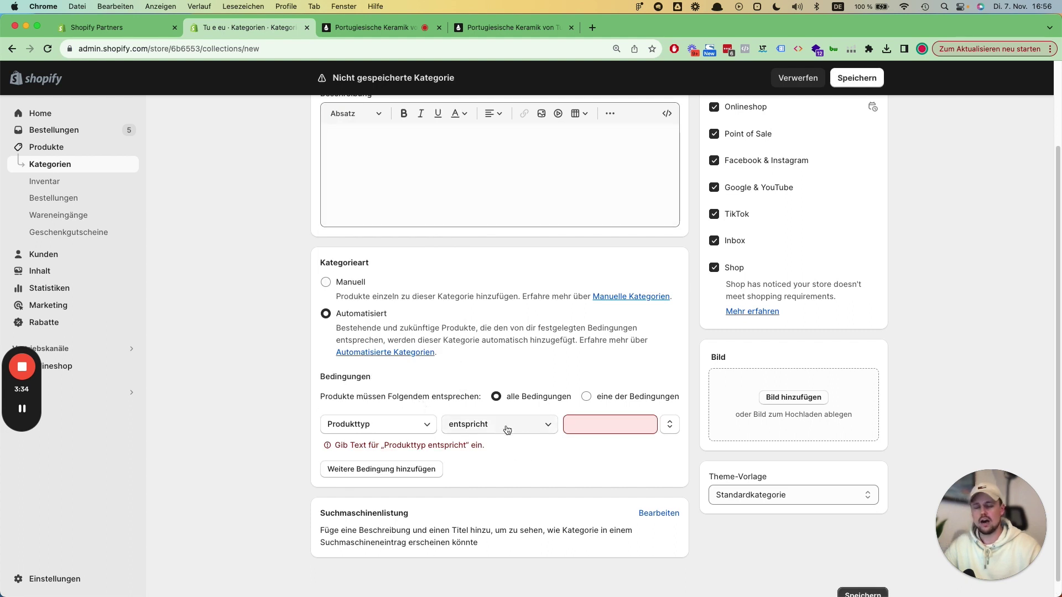
click(608, 429)
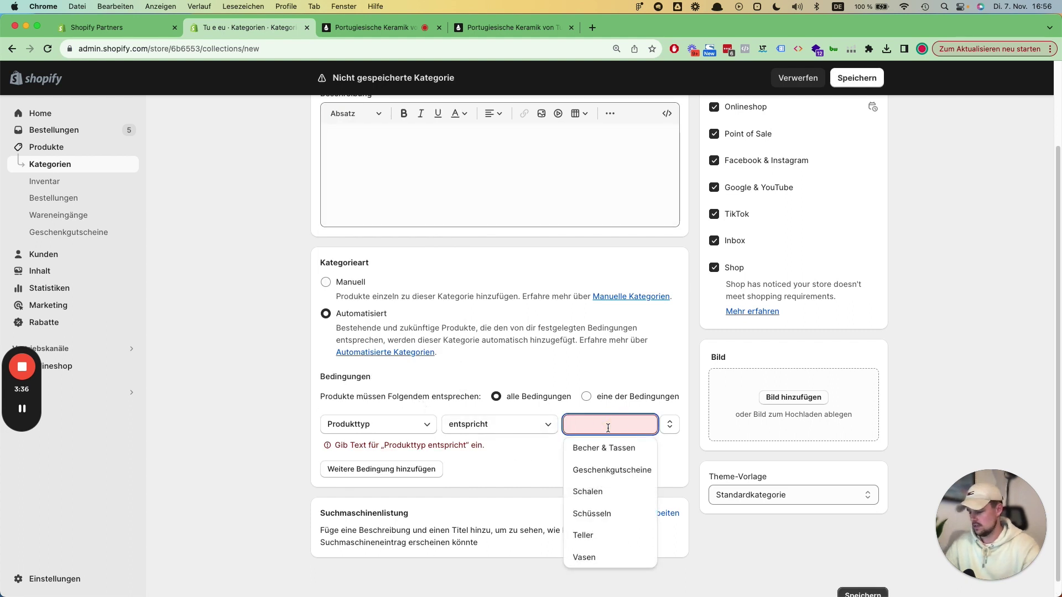
text(te)
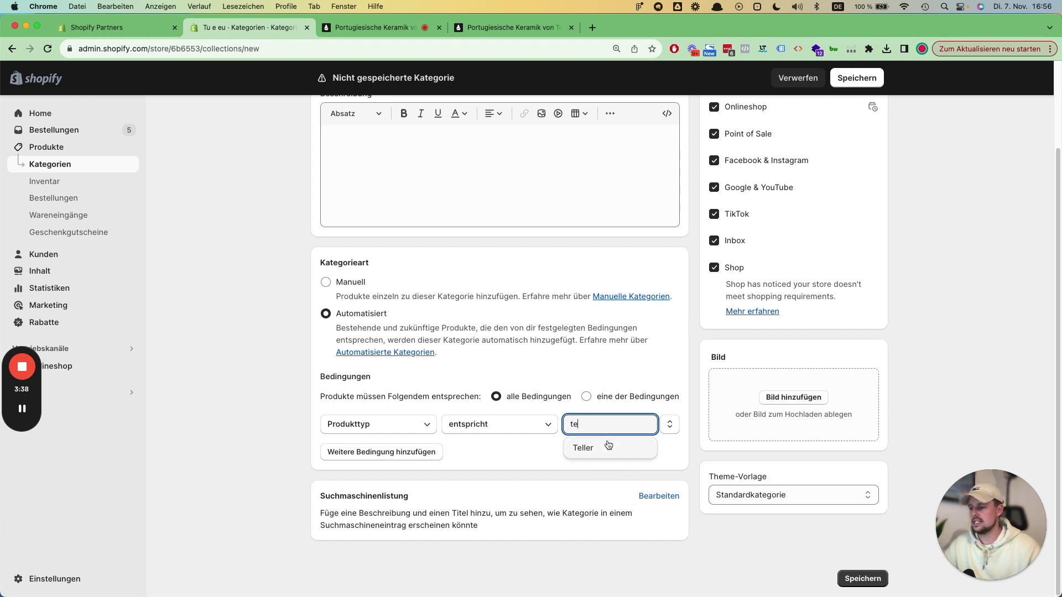
click(604, 449)
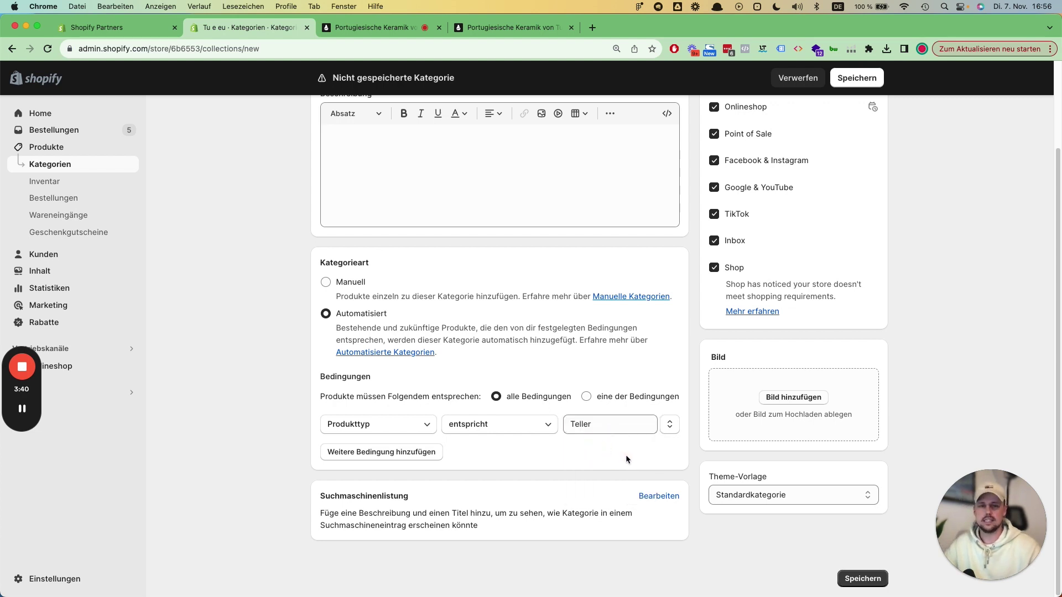
click(626, 462)
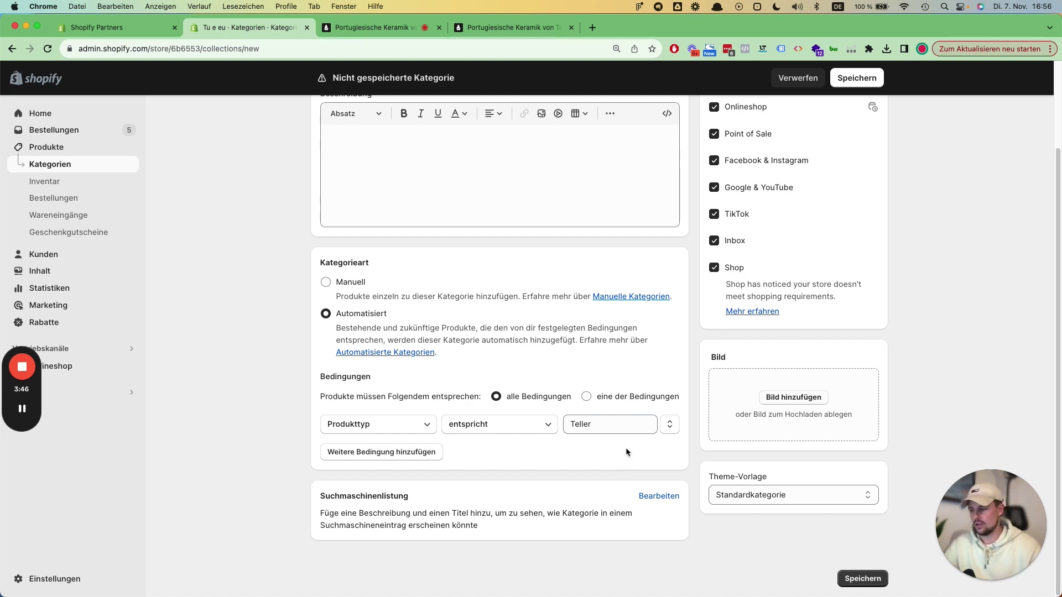
click(585, 401)
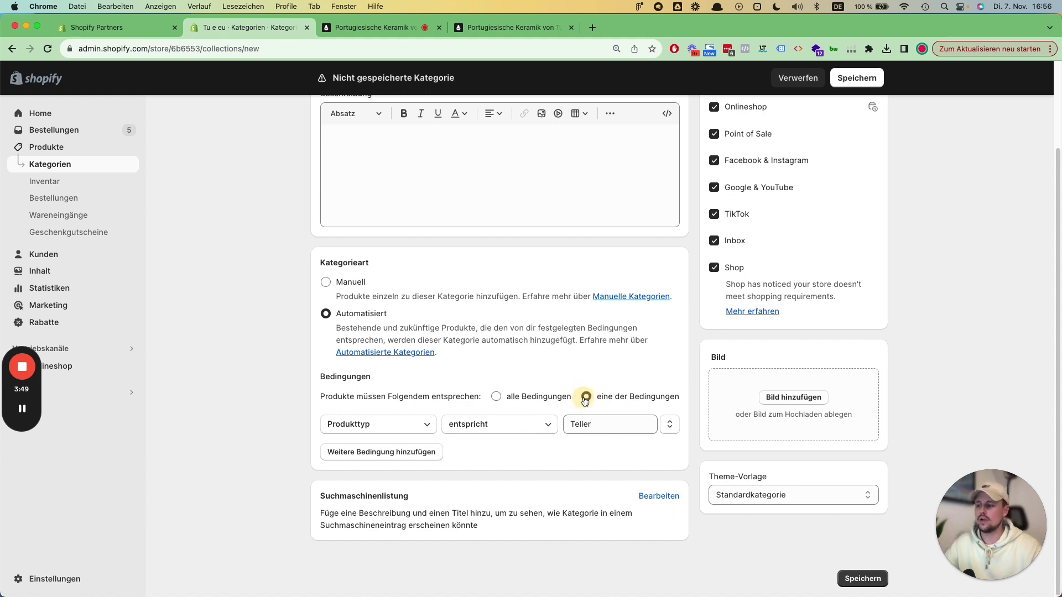
click(503, 402)
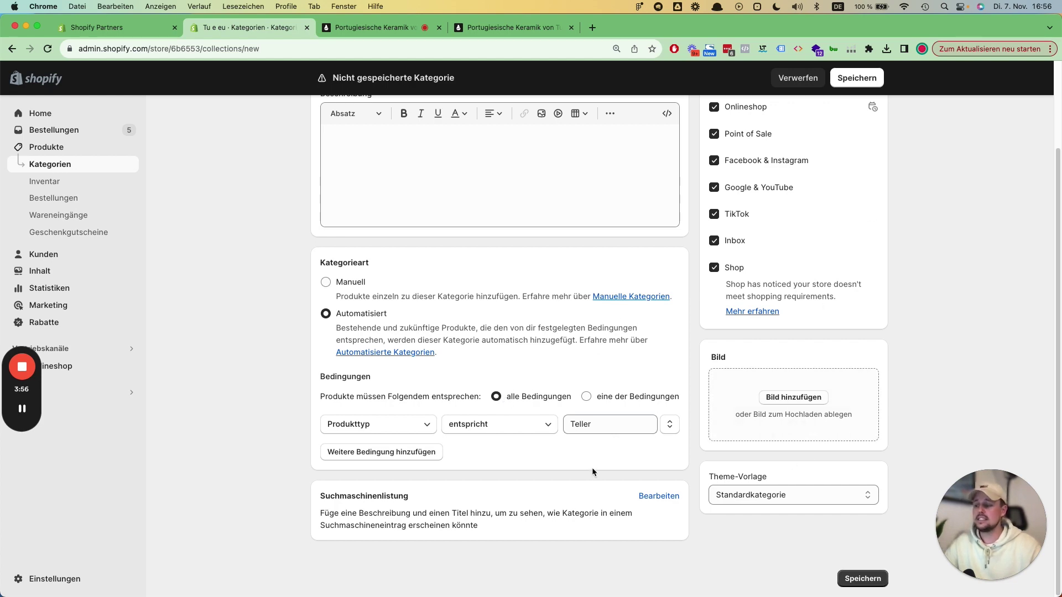
Step: Give the new category the title "Teller" and save it
click(858, 579)
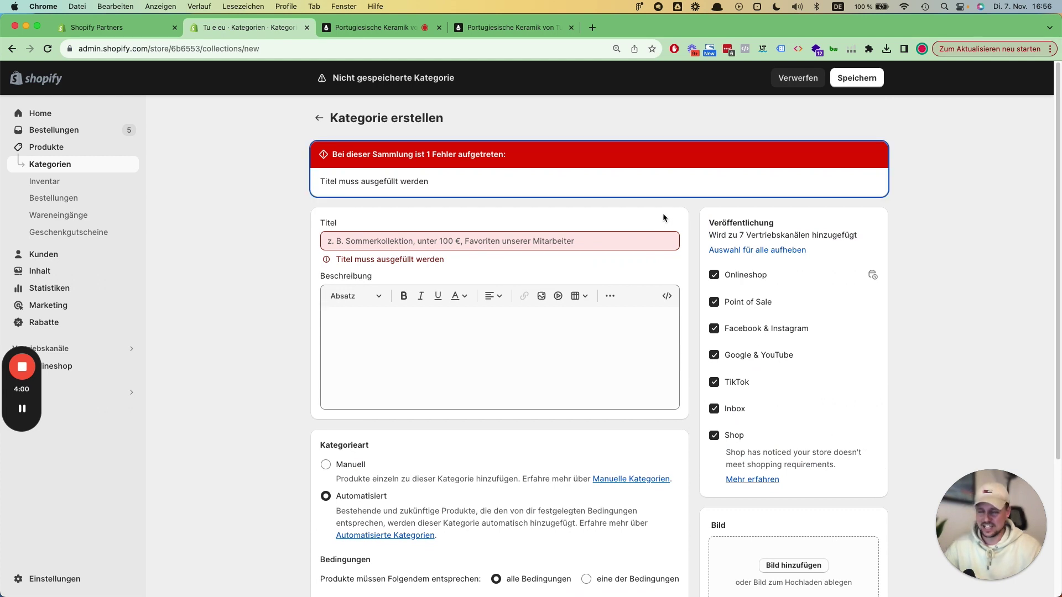
click(475, 245)
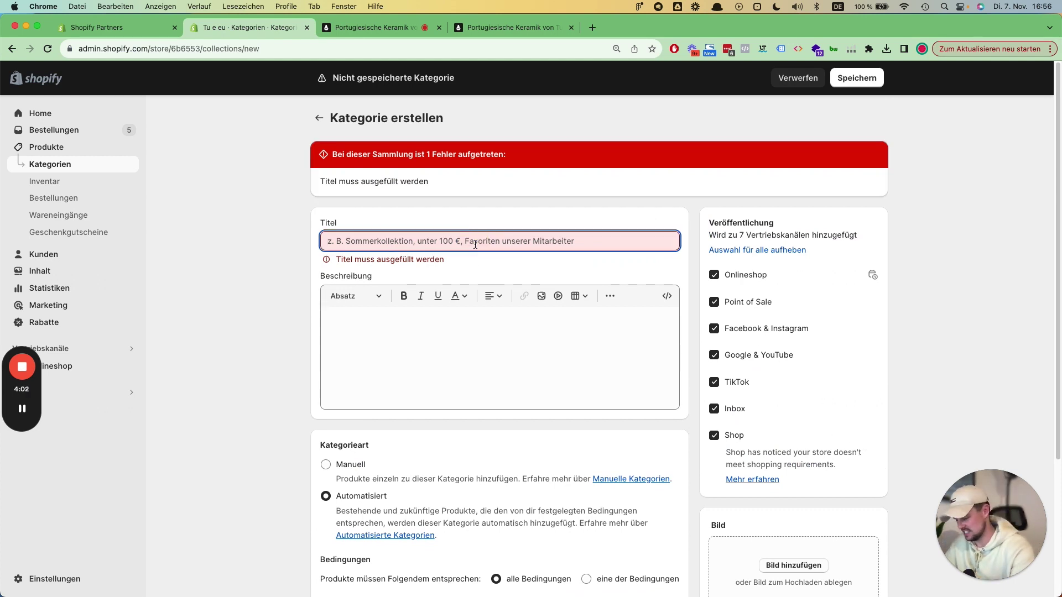
text(Teller)
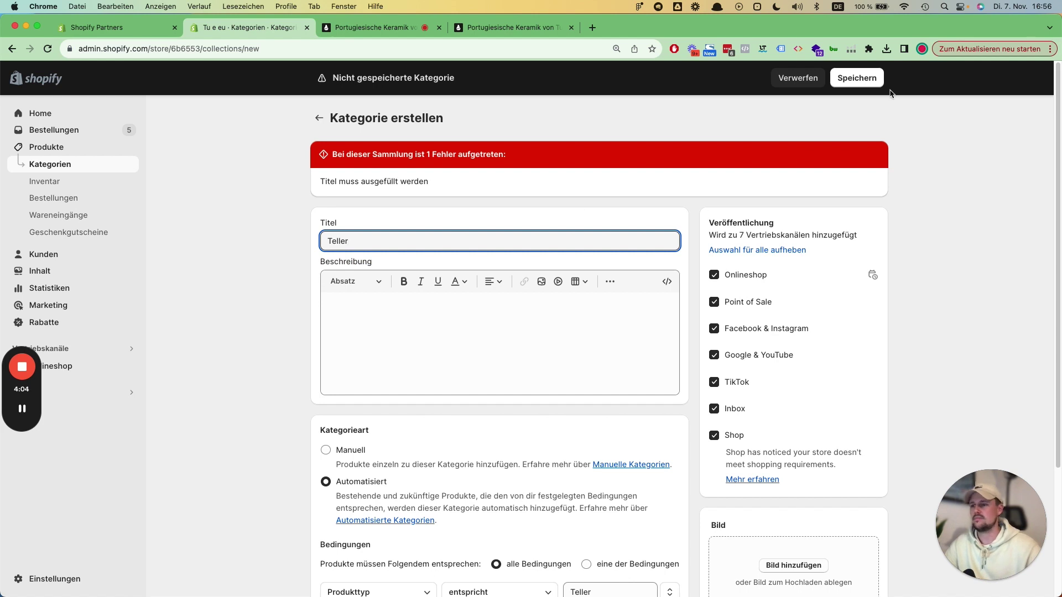
click(858, 79)
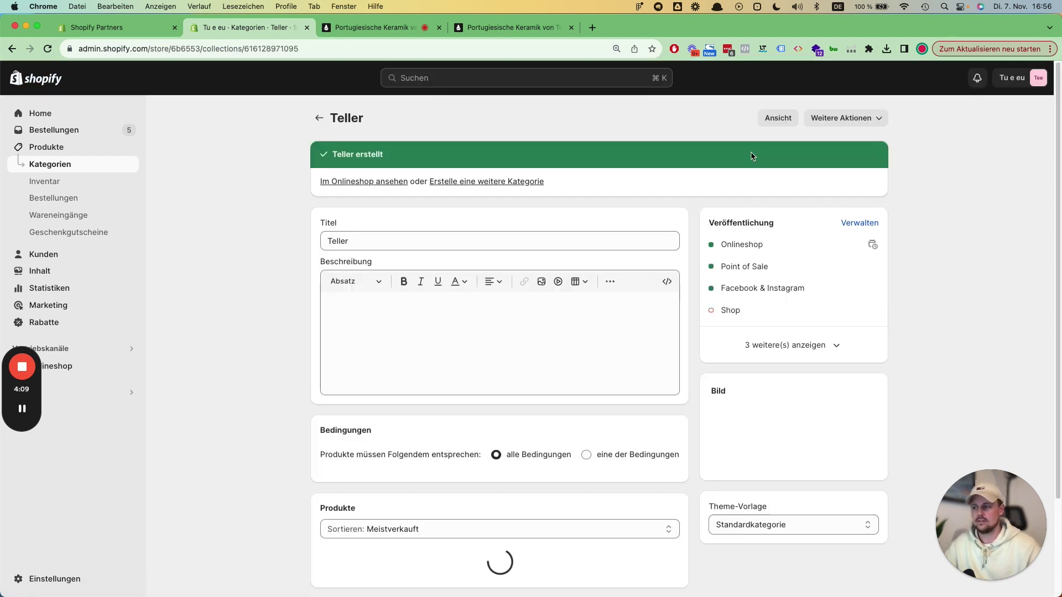
Step: Try a second condition, Produkt-Tag entspricht Weihnachten, on the Teller category and remove it again
scroll(728, 178, down, 5)
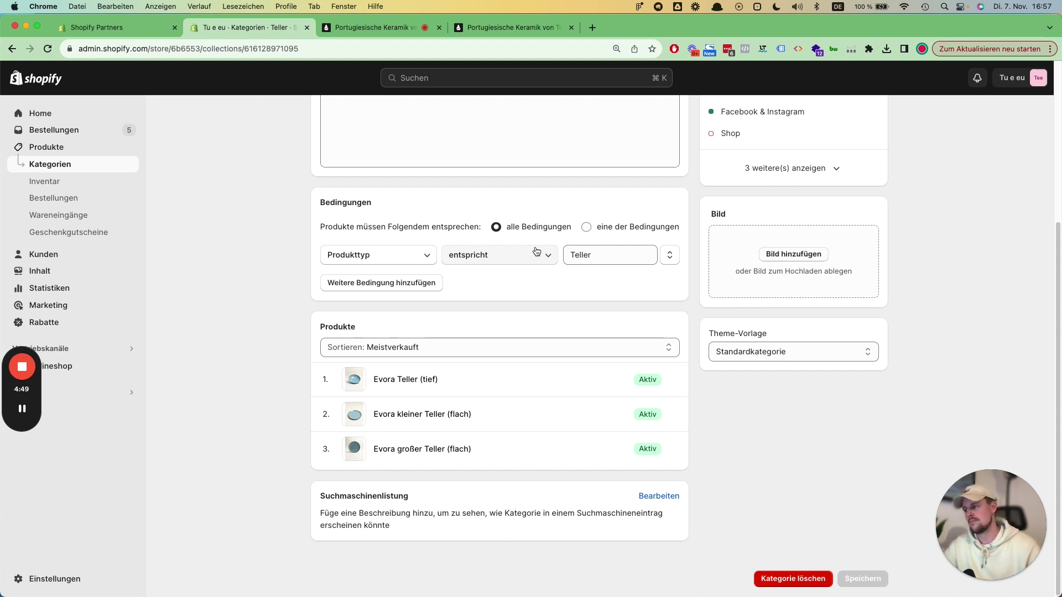
click(422, 283)
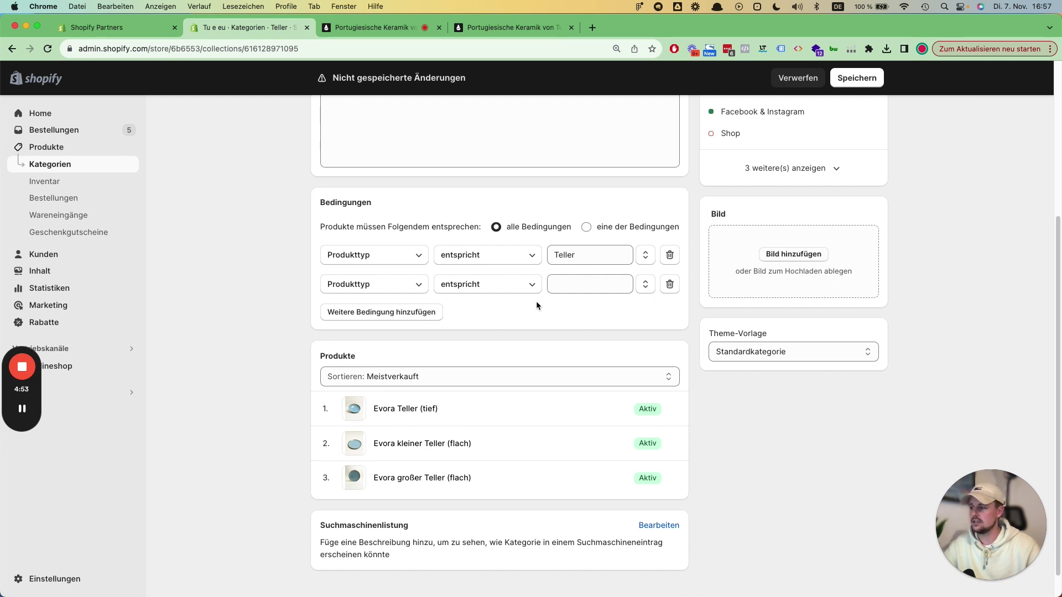
click(402, 284)
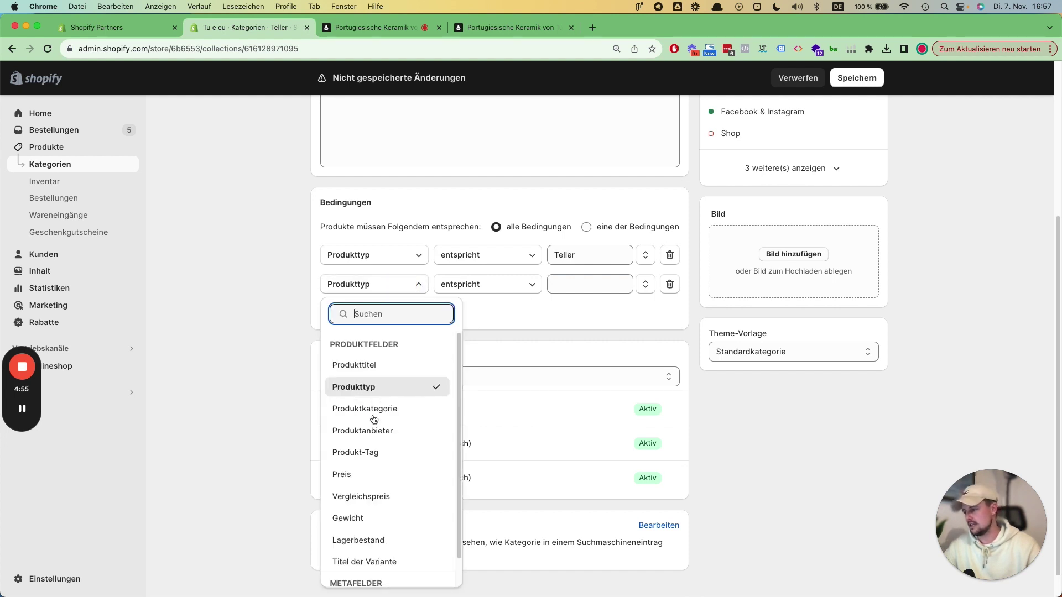
click(372, 451)
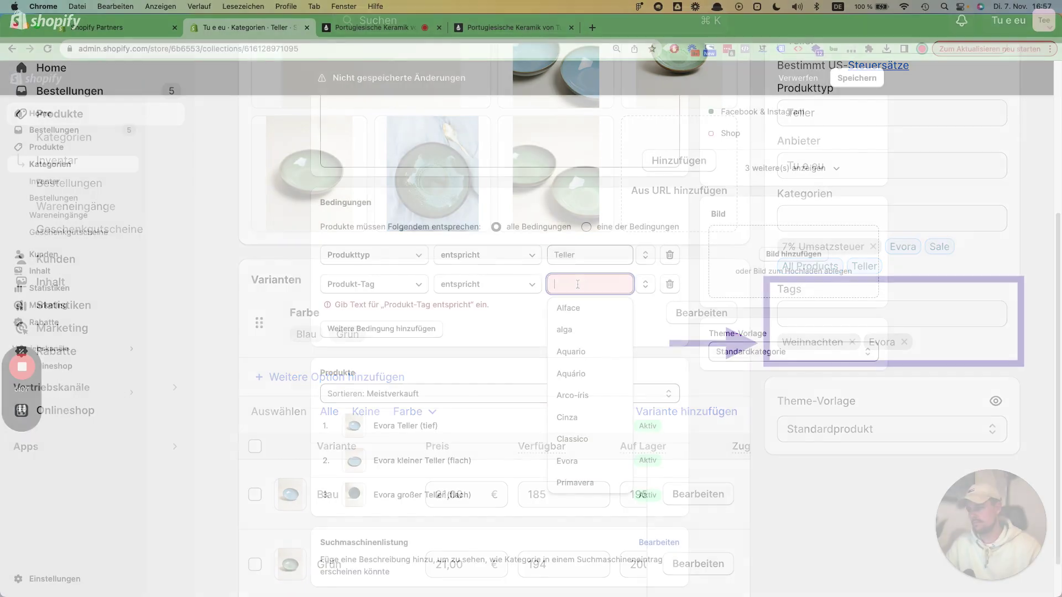
text(nachten)
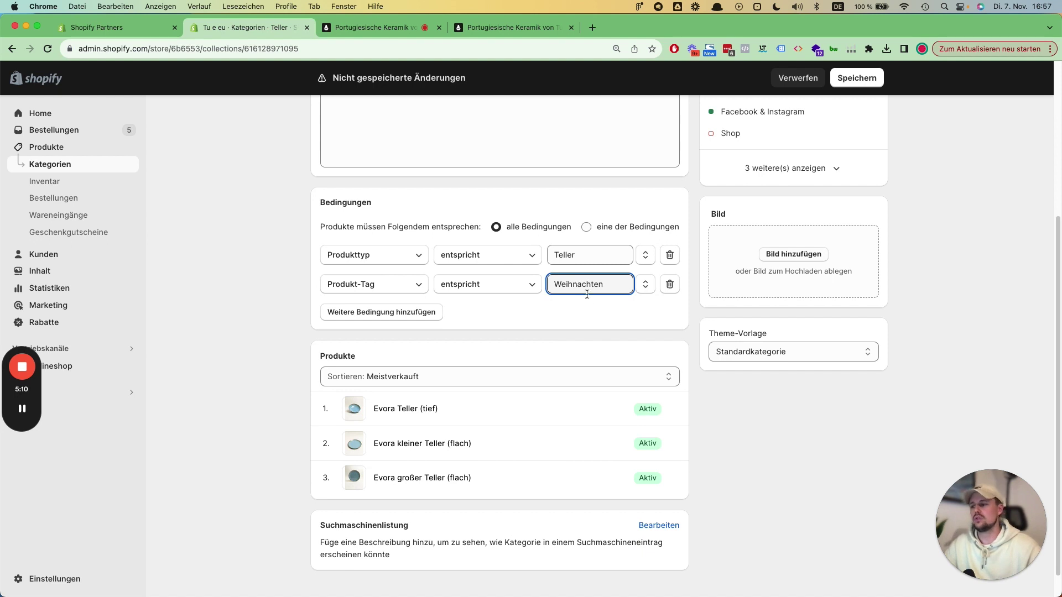
click(590, 316)
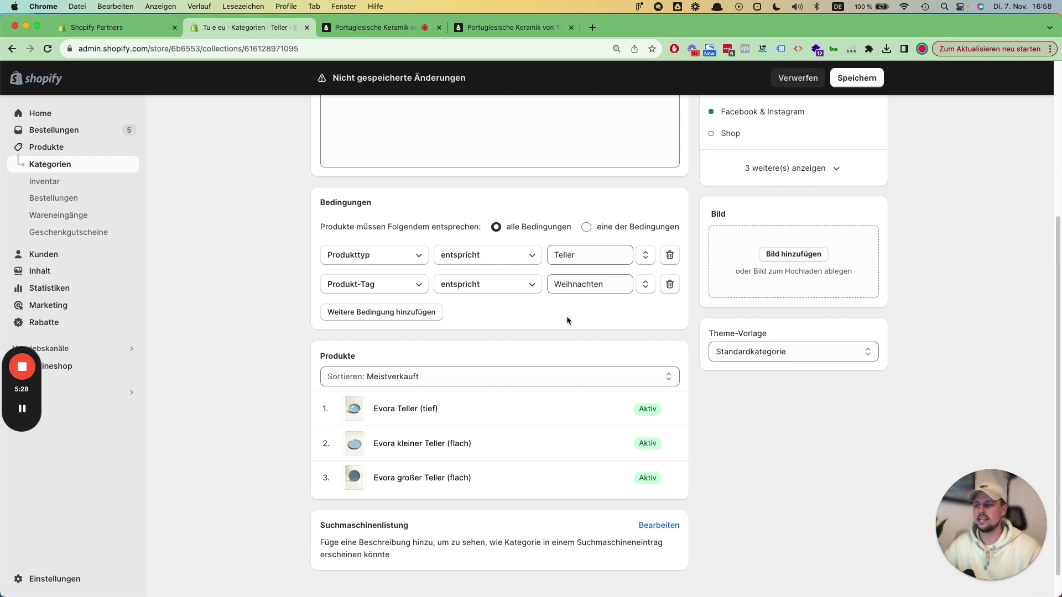
click(669, 285)
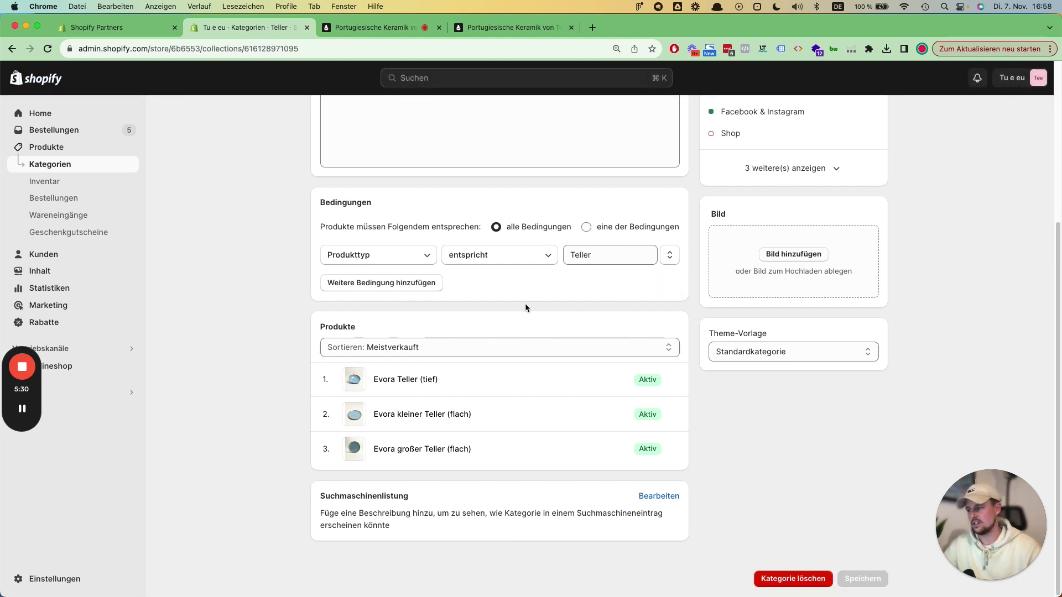
Step: Set the Teller category's condition field to Produktanbieter and look through the other available fields, including the metafields
click(399, 257)
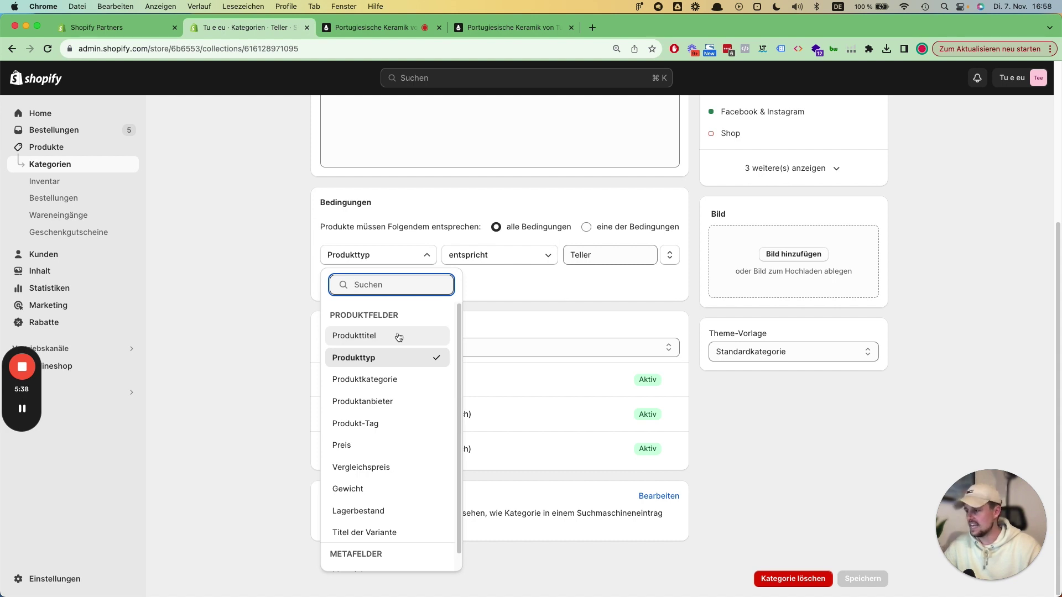
click(391, 402)
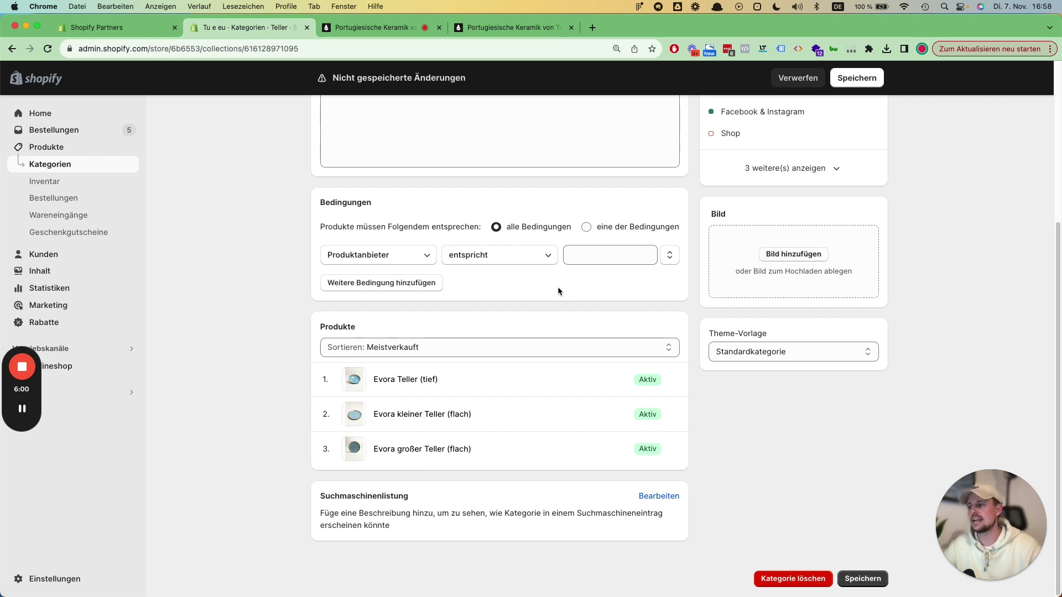
click(404, 262)
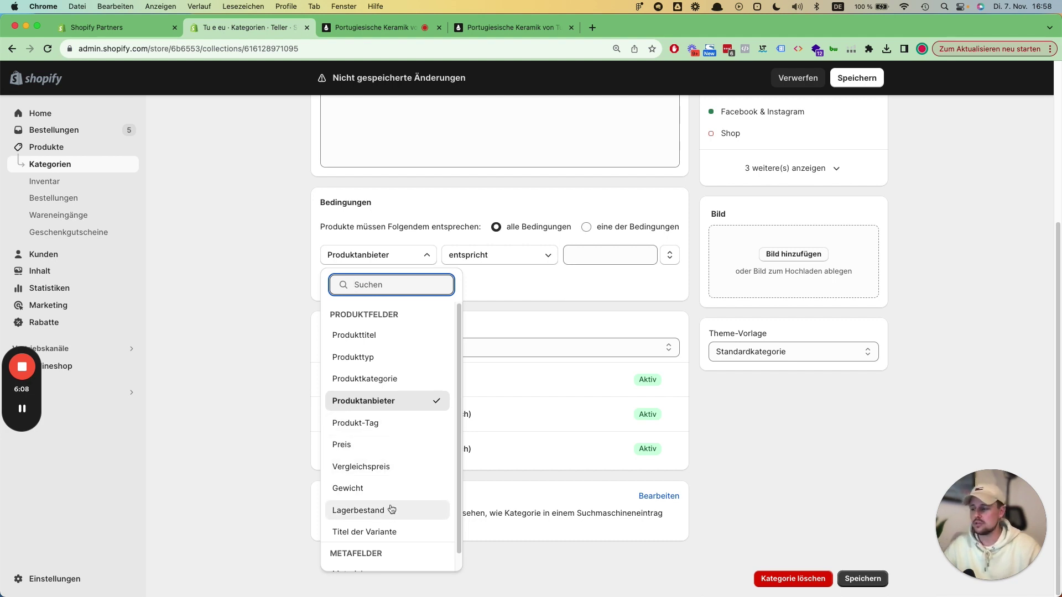
scroll(387, 509, down, 1)
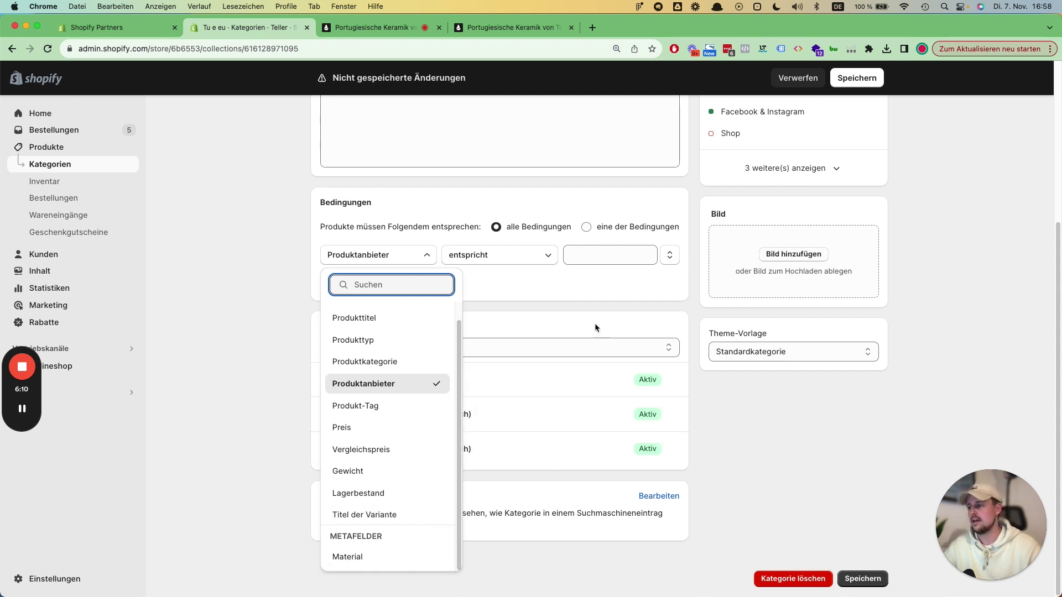
click(592, 309)
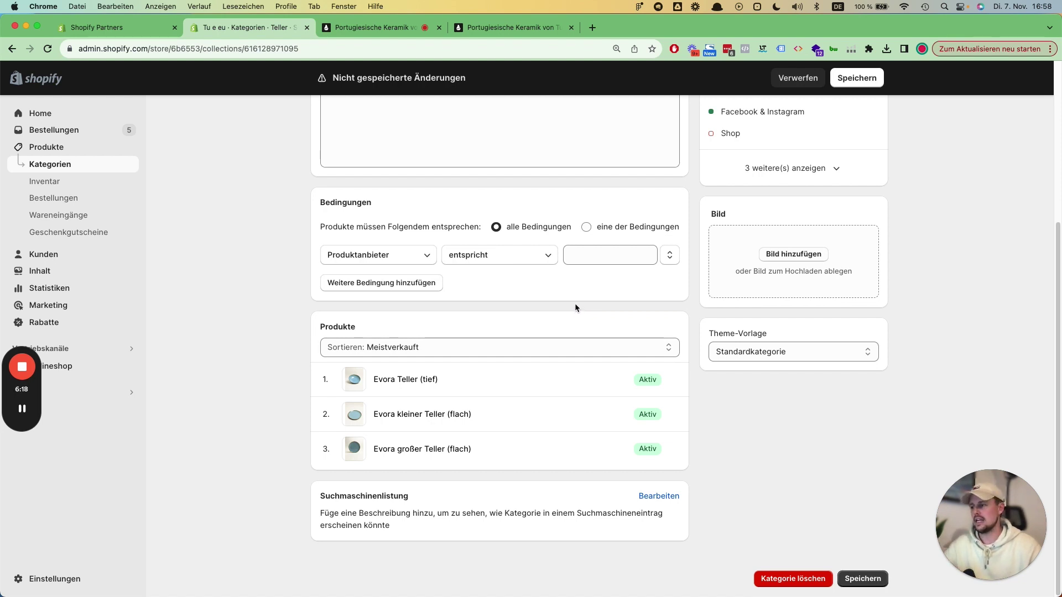
Step: Set the category's condition to Produkttyp entspricht Teller and look through the available product sort orders
click(404, 258)
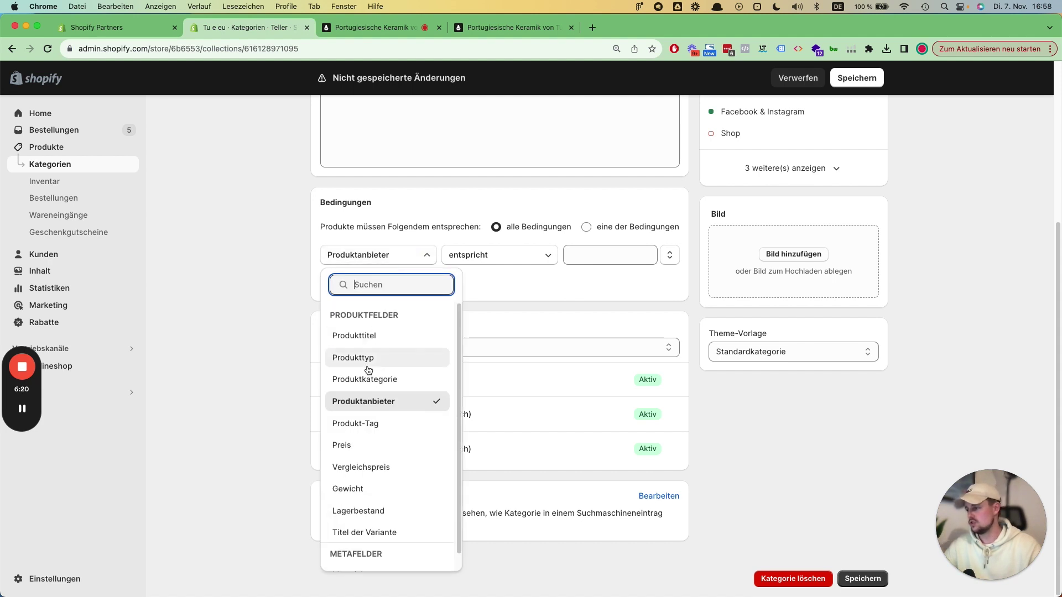
click(366, 361)
click(605, 251)
text(T)
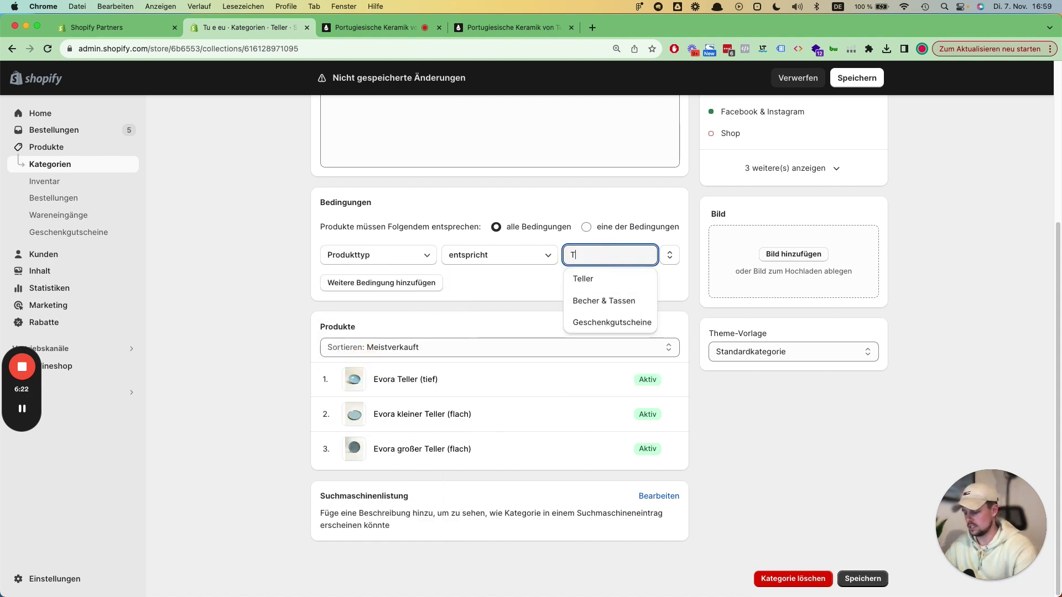
text(eller)
click(817, 395)
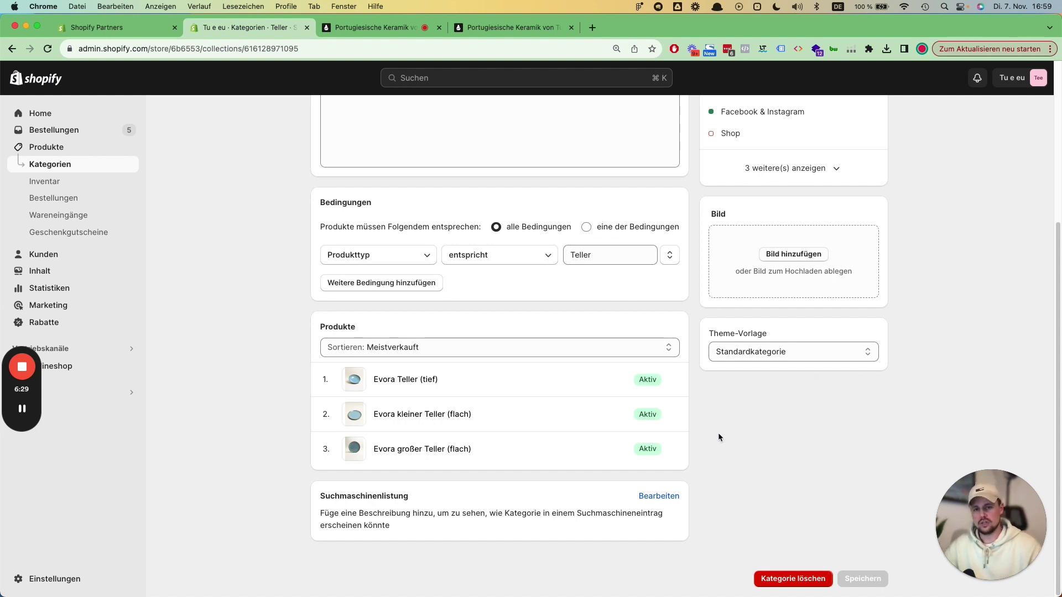
click(498, 349)
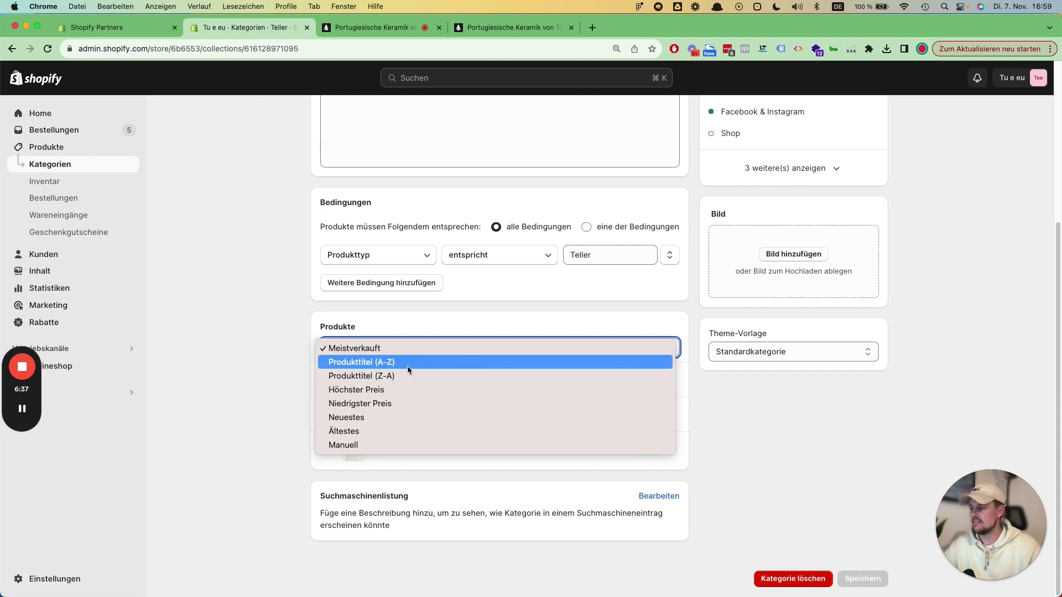
click(760, 416)
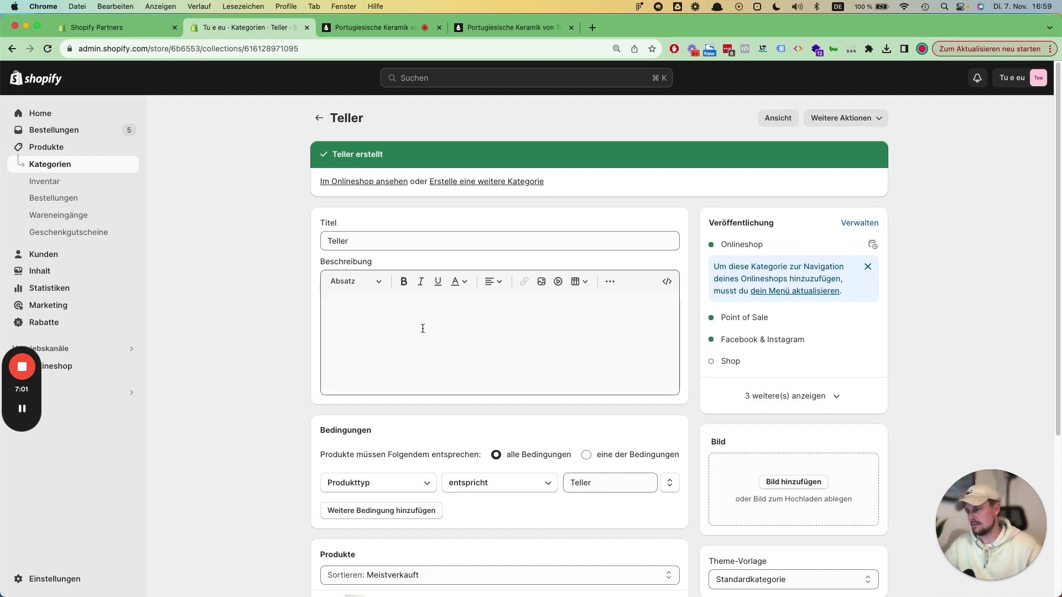
Step: Paste the prepared text on authentic Portuguese ceramic plates into the Teller category's description and save the category
click(342, 325)
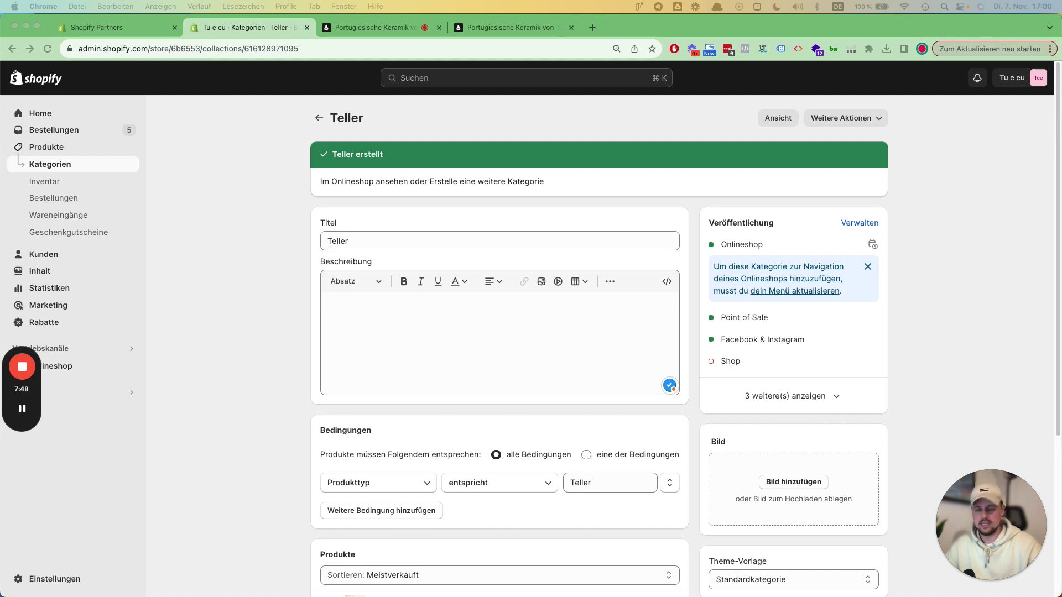
click(522, 315)
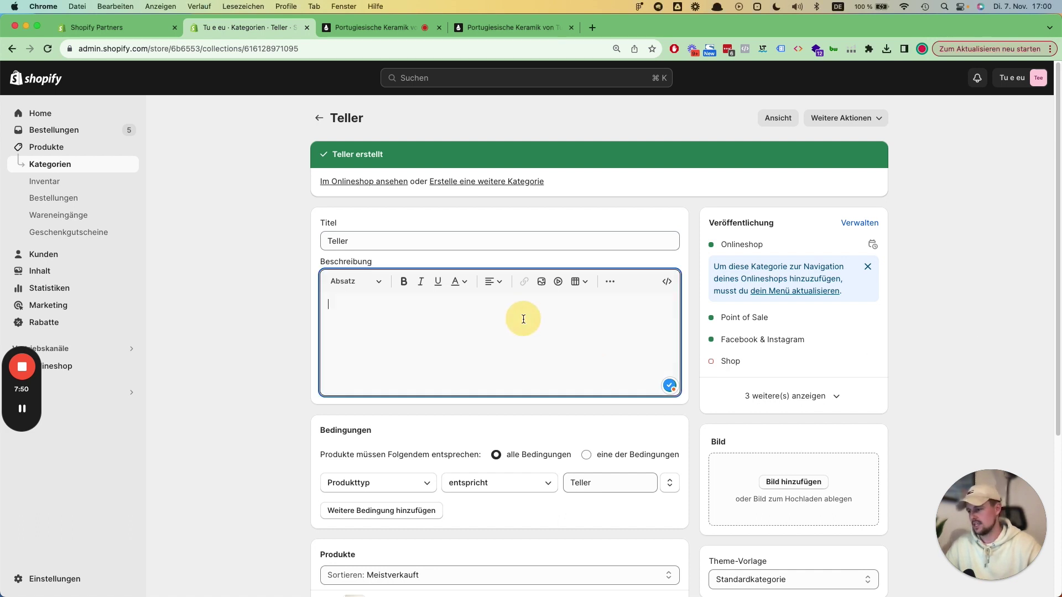
key(super+v)
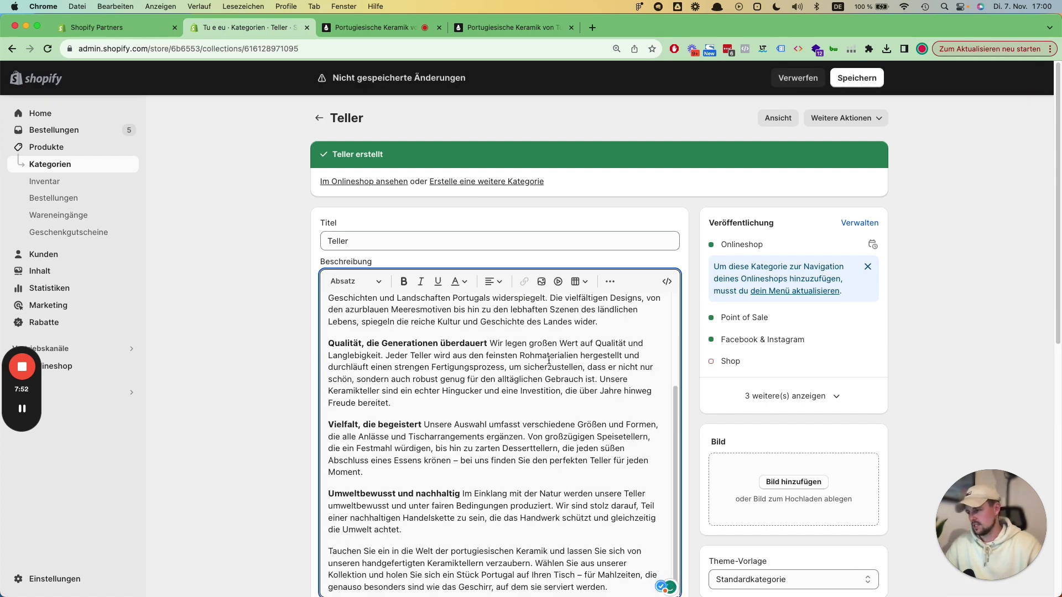
scroll(531, 328, up, 5)
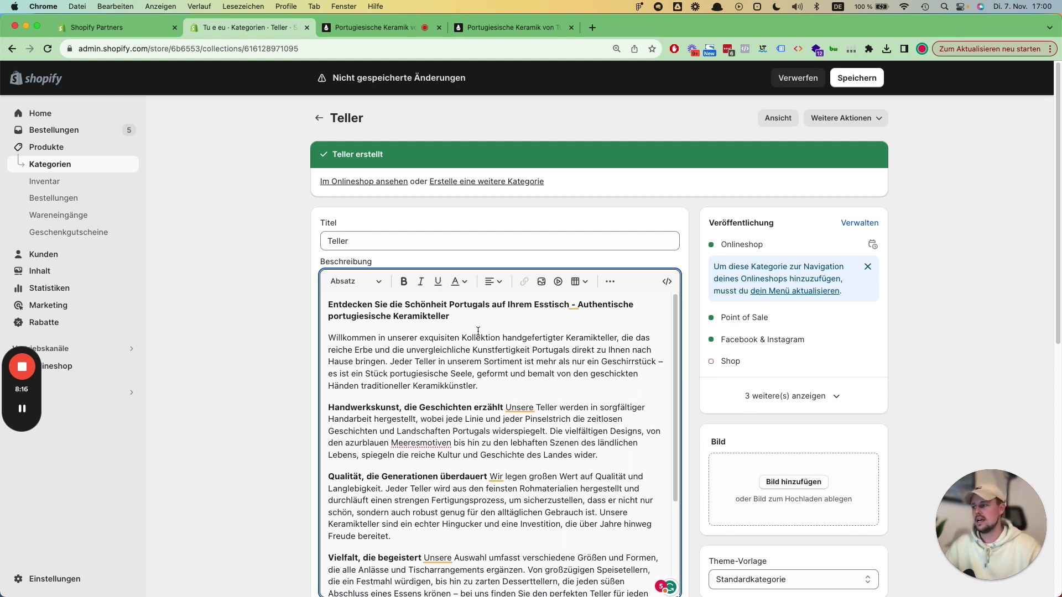
click(281, 322)
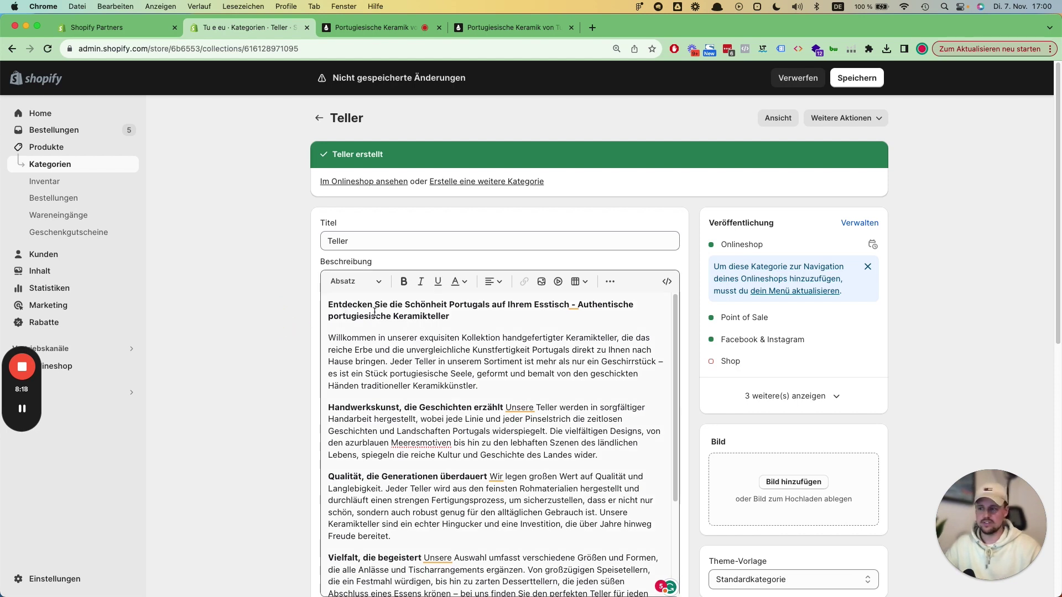
click(861, 84)
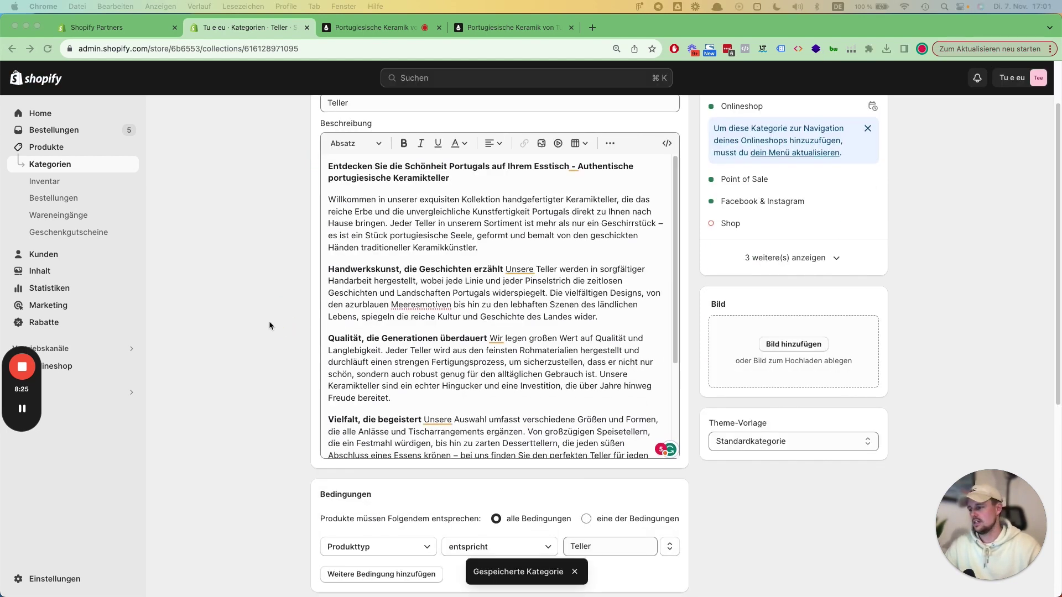
Step: Open the search engine listing for editing, review its page title, meta description and URL handle, and save the category
scroll(268, 321, down, 6)
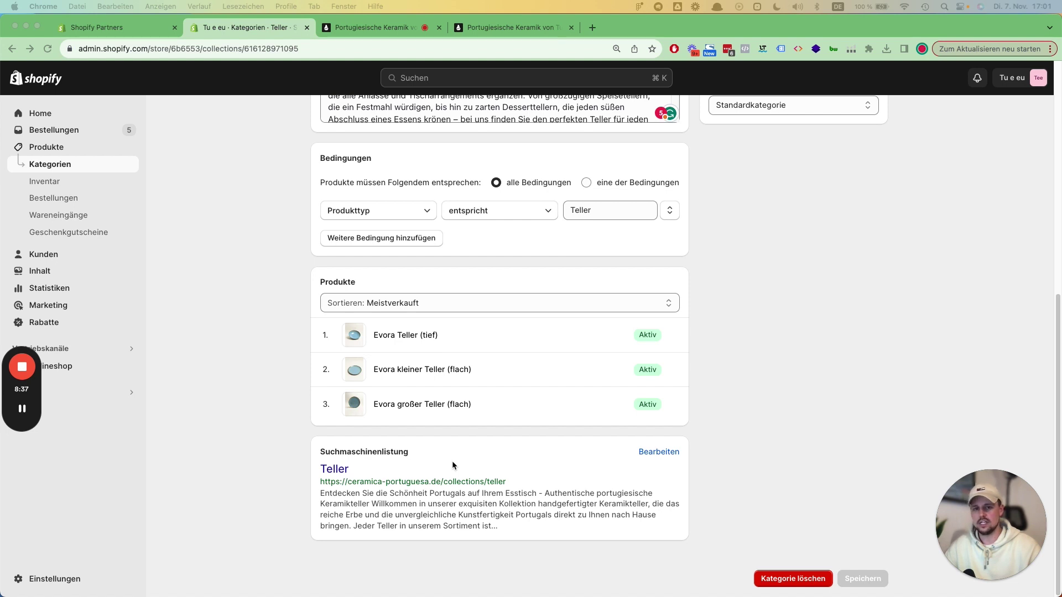
click(670, 453)
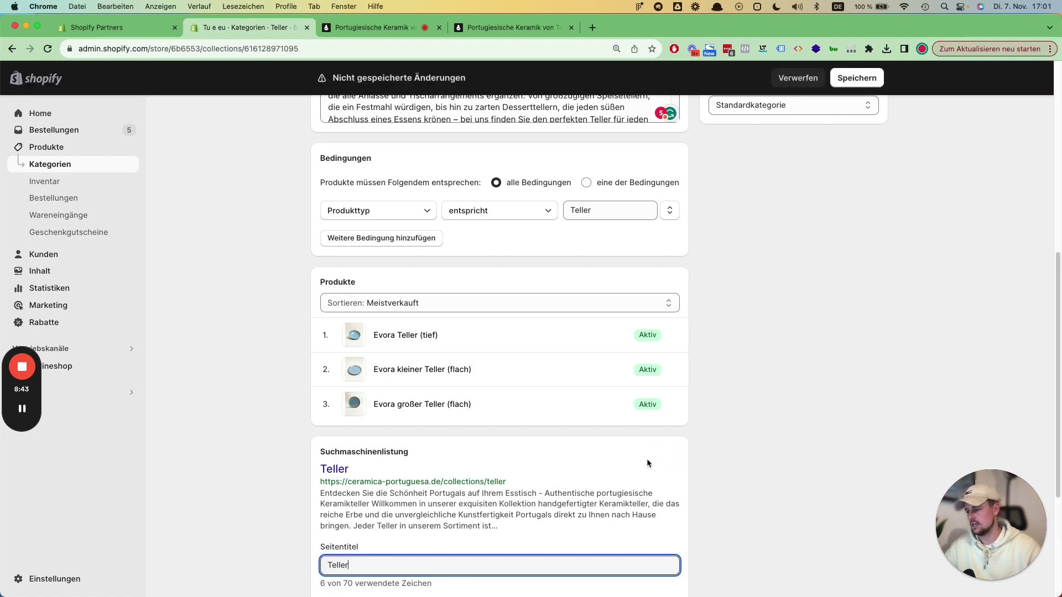
scroll(676, 454, down, 5)
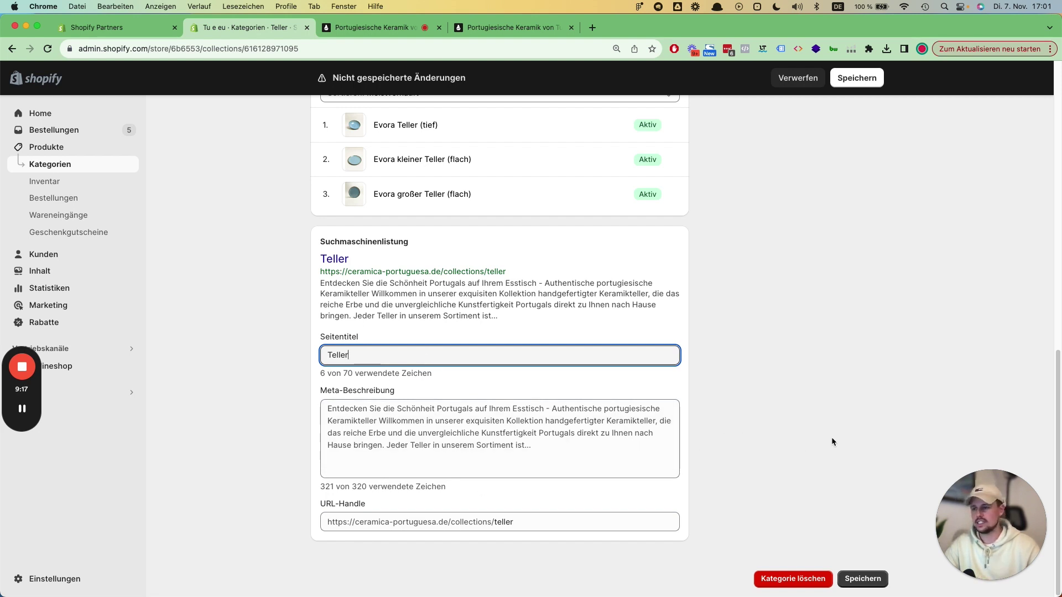
click(864, 578)
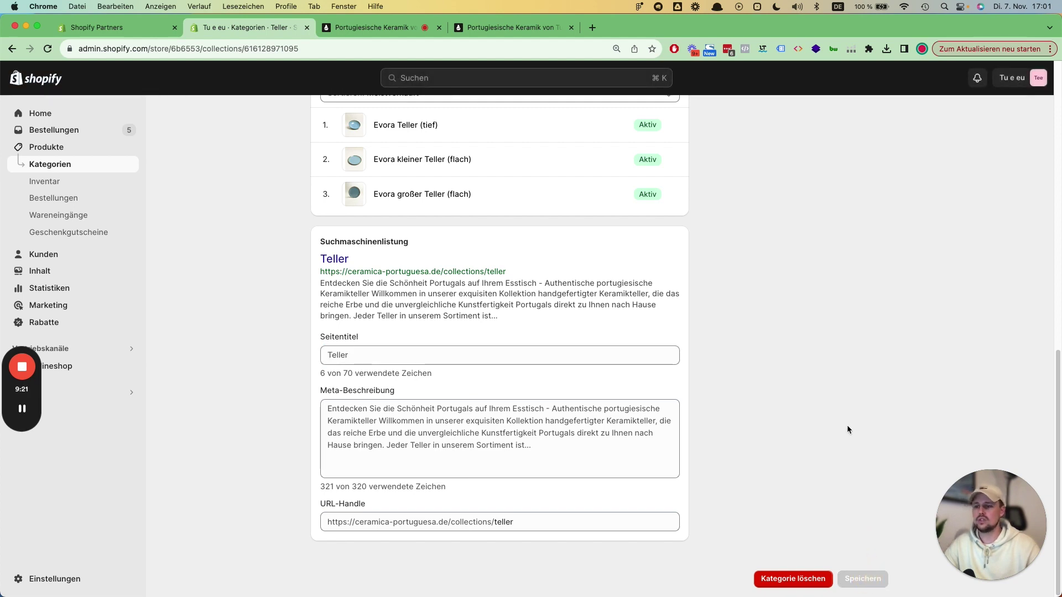
Step: Look at the category's sales channel selection and the Onlineshop publication scheduling, leaving both without changes
scroll(845, 424, up, 15)
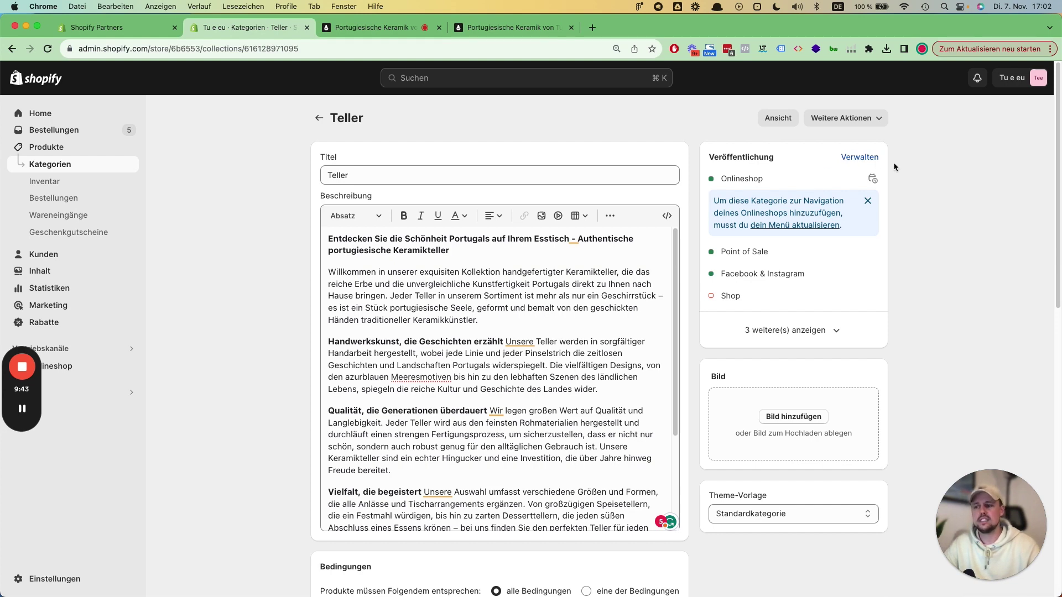
click(872, 158)
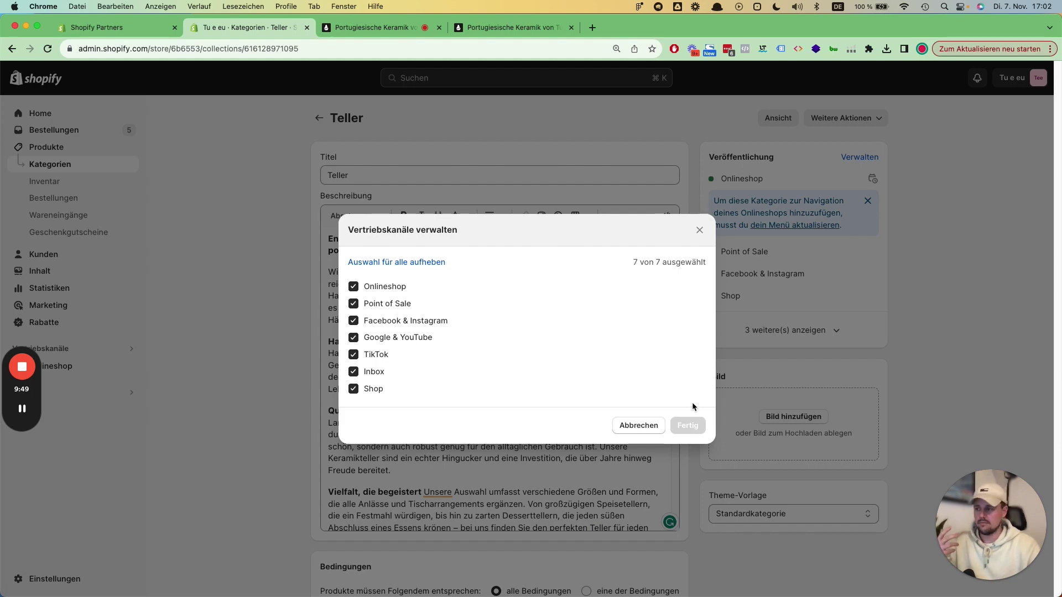
click(654, 427)
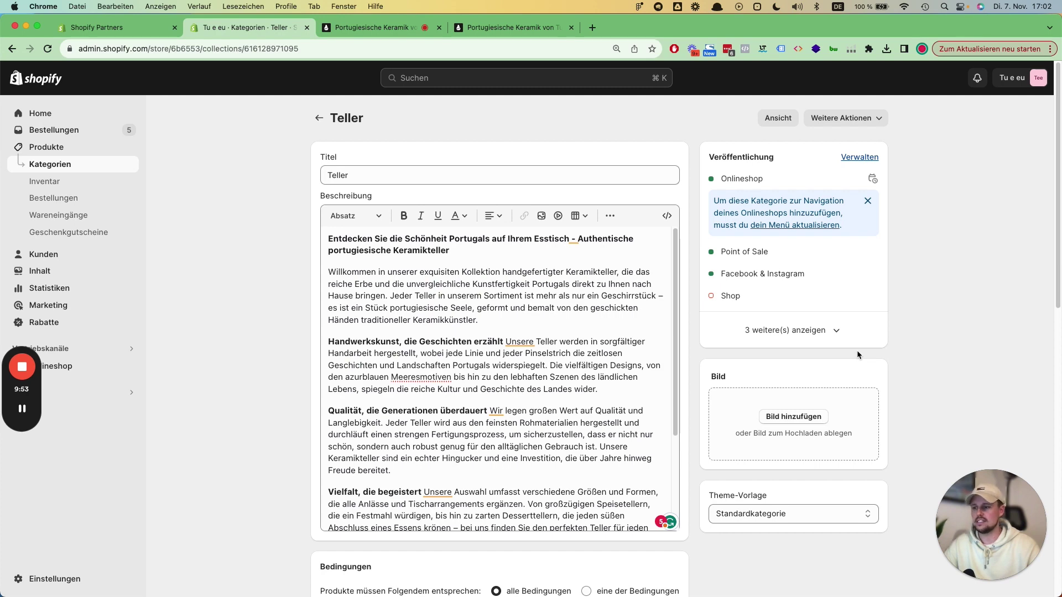
click(873, 179)
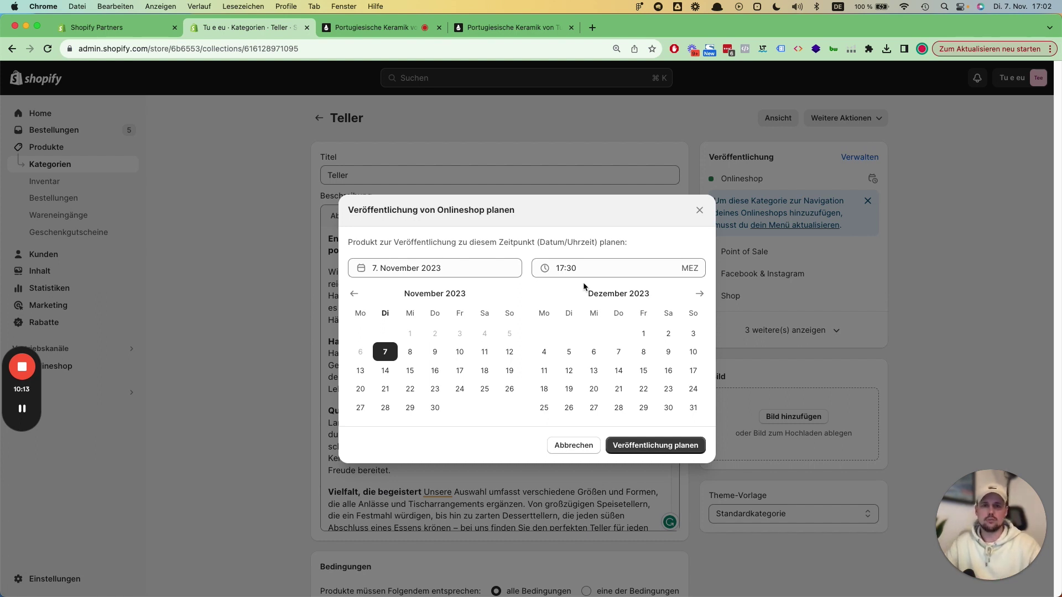
click(585, 446)
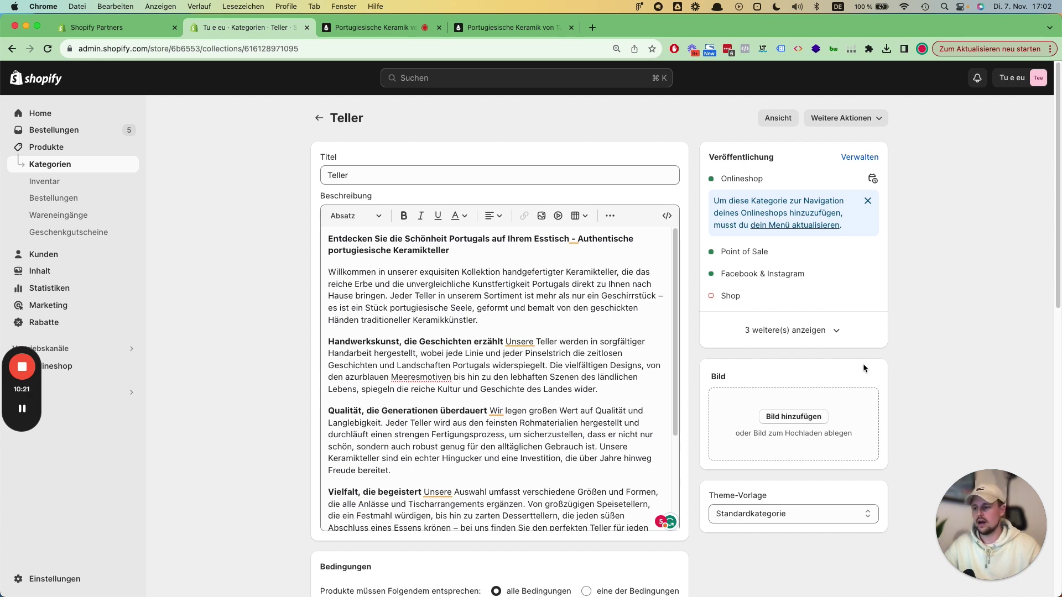
Step: Add the photo of the deep blue plate as the Teller category's image
scroll(863, 365, down, 3)
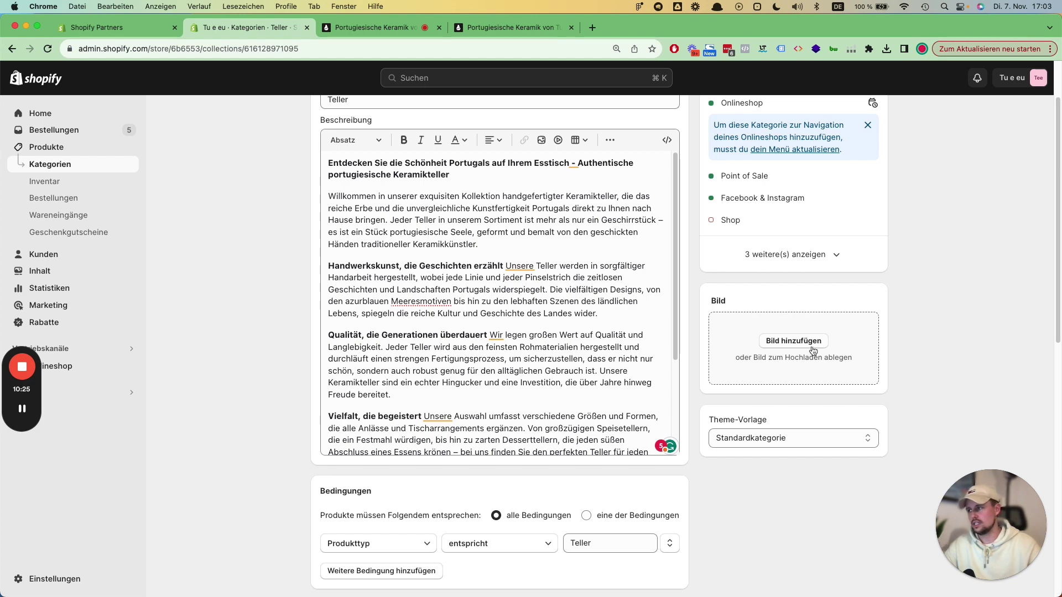
click(389, 28)
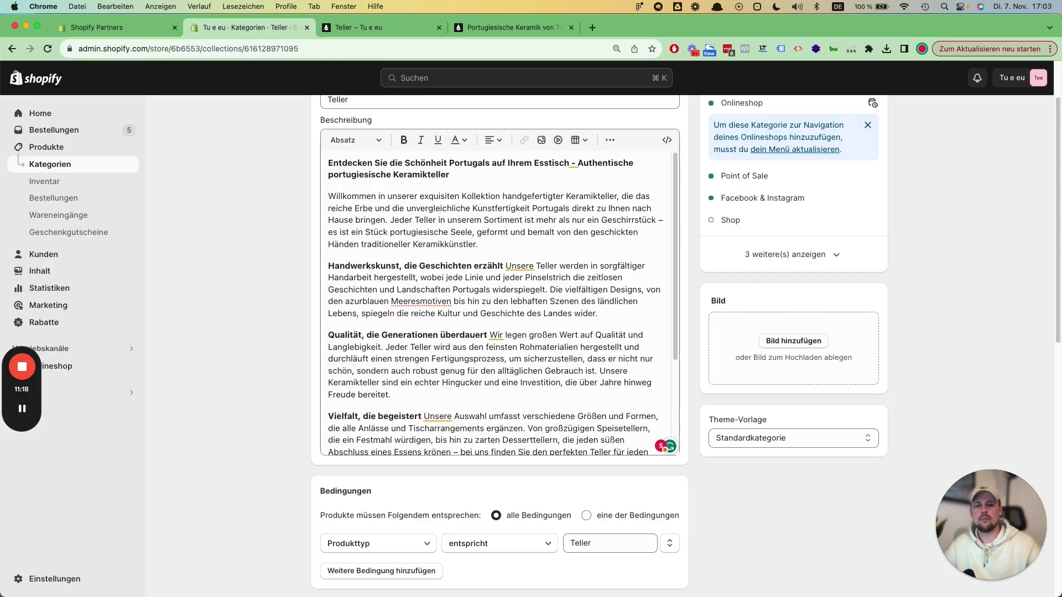
drag(1059, 376, 763, 354)
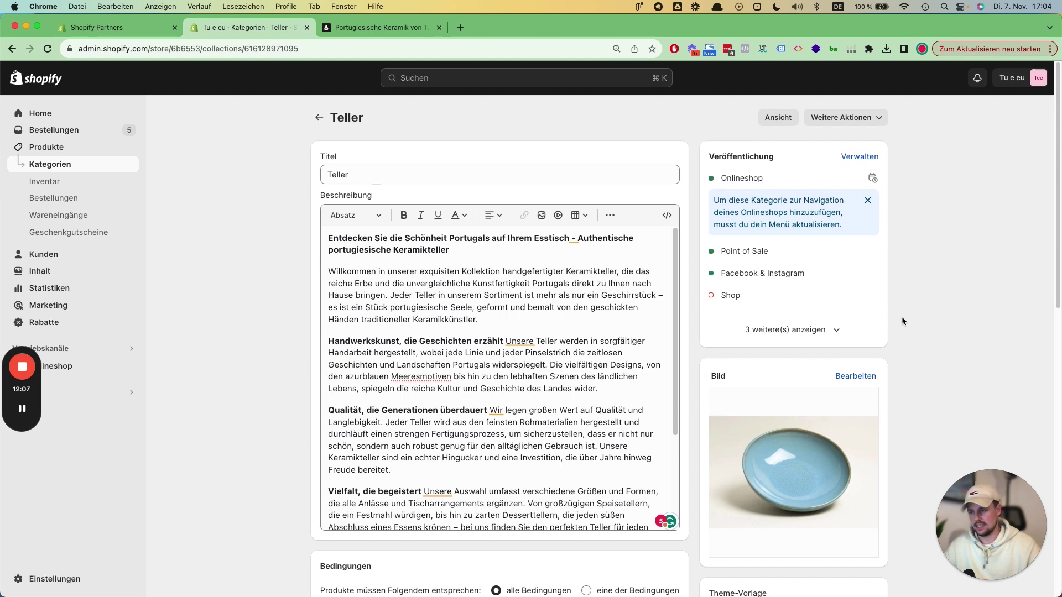
Step: Check which theme templates are available for the Teller category
scroll(902, 318, down, 7)
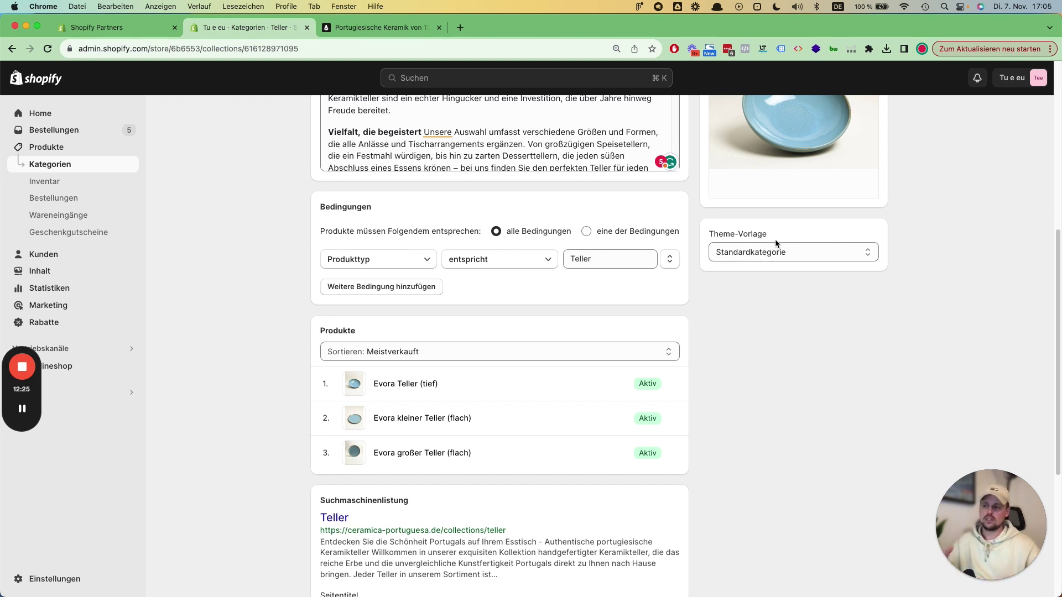
click(782, 251)
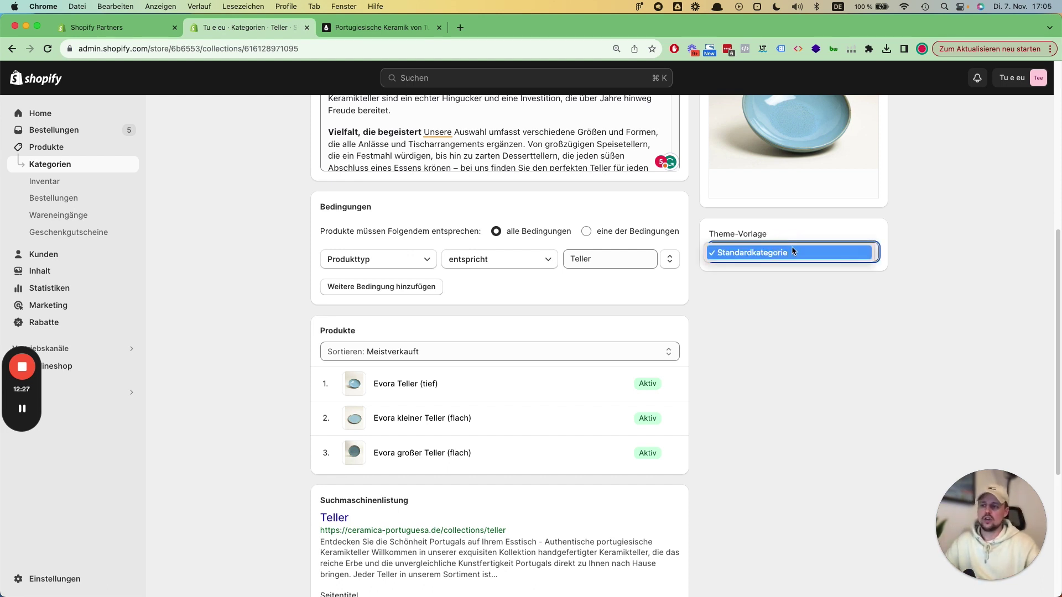
click(797, 297)
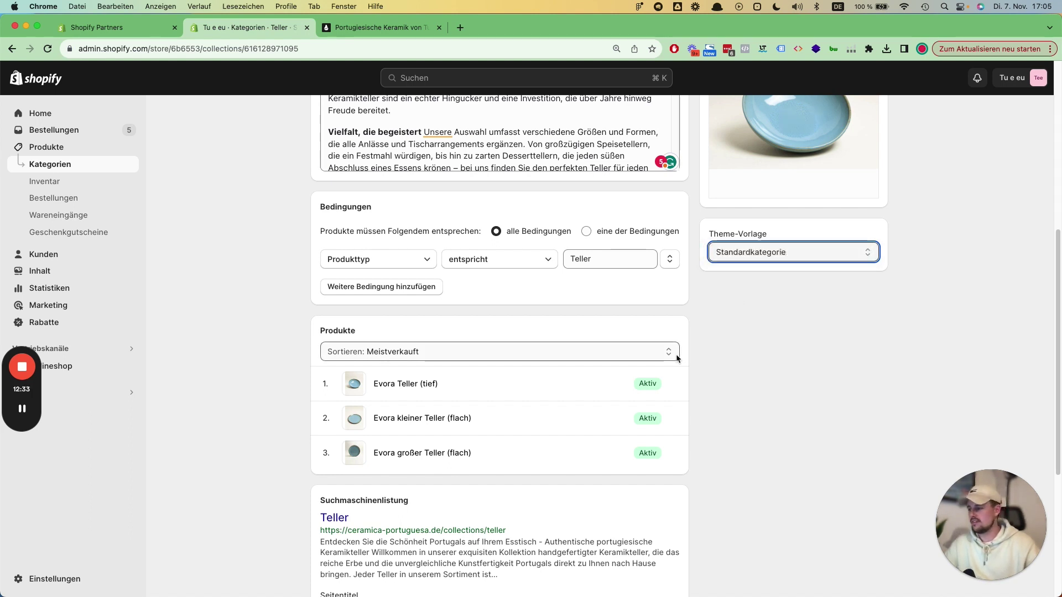
Step: View the Teller category in the online store and examine its description, image, filters and product grid
scroll(679, 357, up, 7)
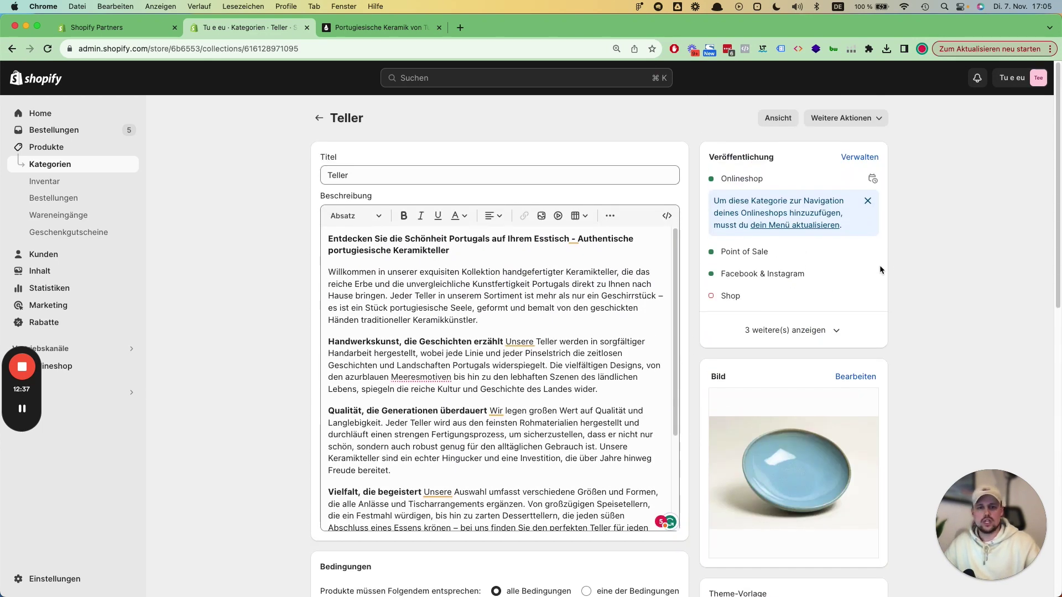
click(778, 119)
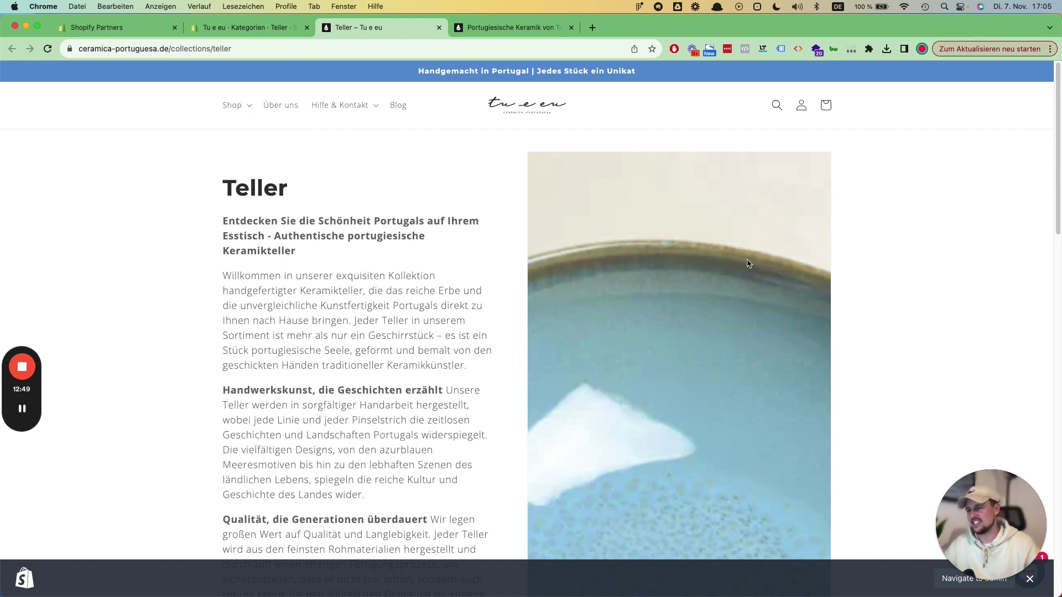
scroll(745, 261, down, 1)
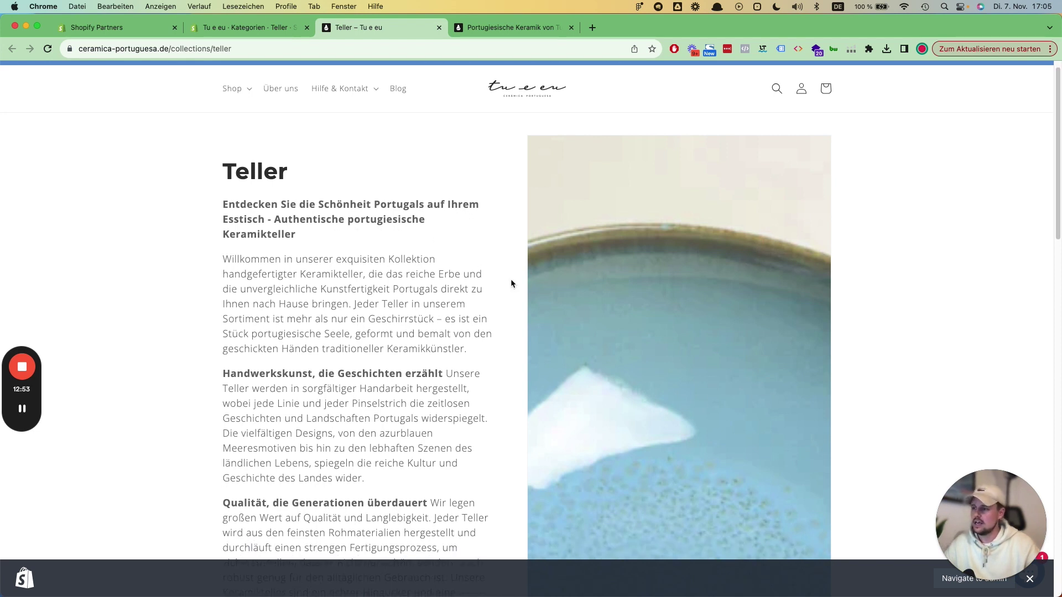
scroll(440, 308, down, 10)
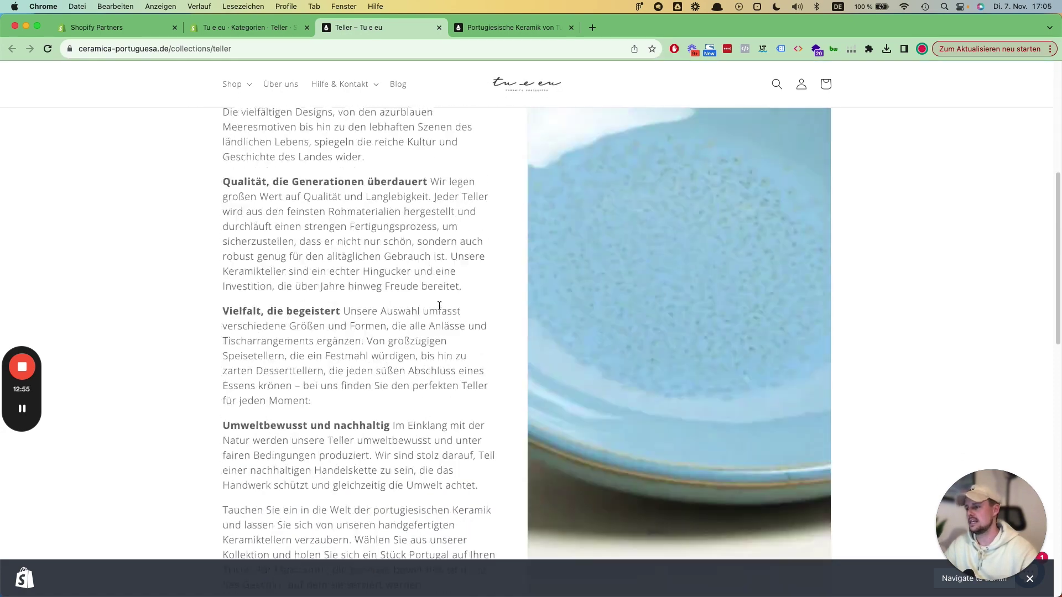
scroll(439, 308, down, 6)
scroll(440, 310, up, 1)
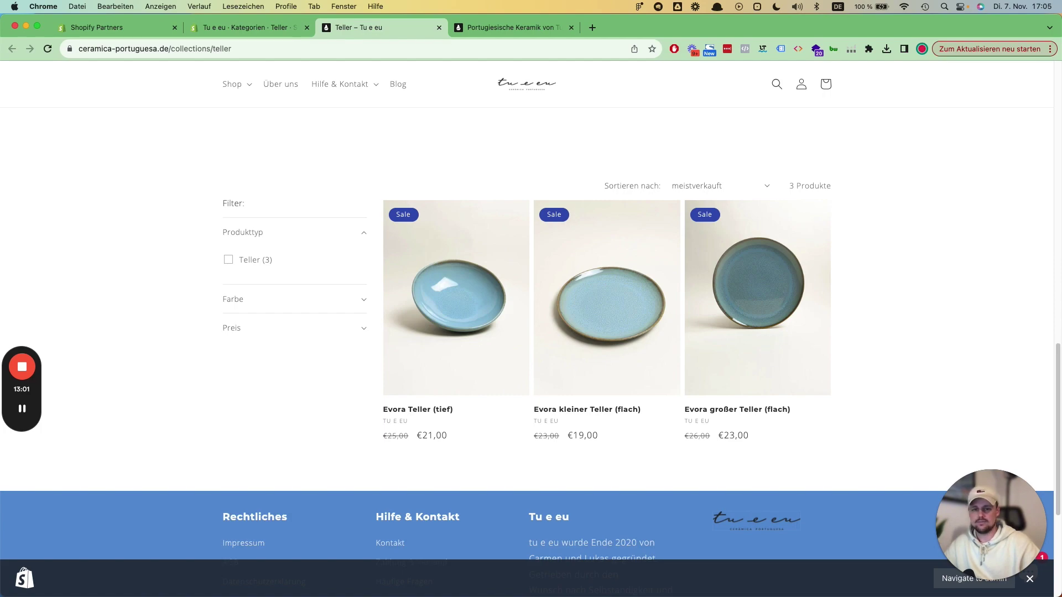
Step: Return to the category in the Shopify admin and review its products, search engine listing and description
click(249, 28)
scroll(648, 321, down, 15)
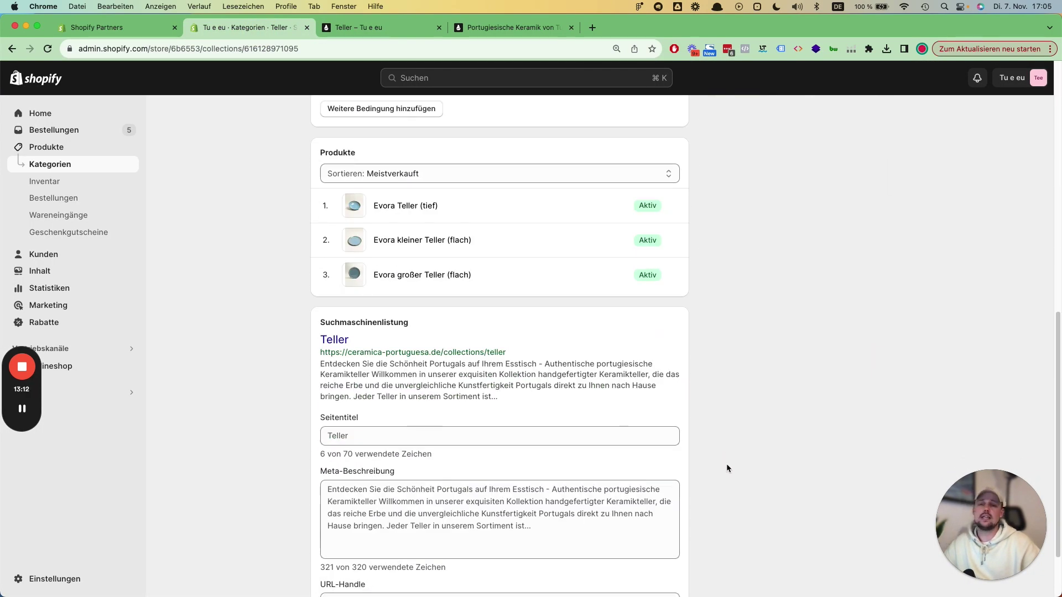
scroll(727, 469, down, 1)
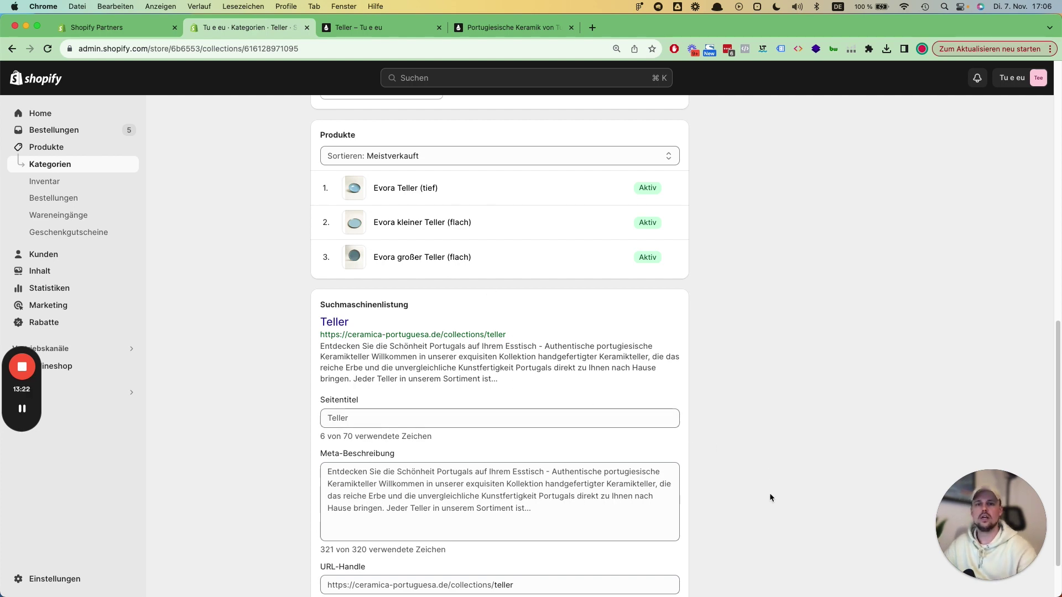
scroll(770, 497, up, 10)
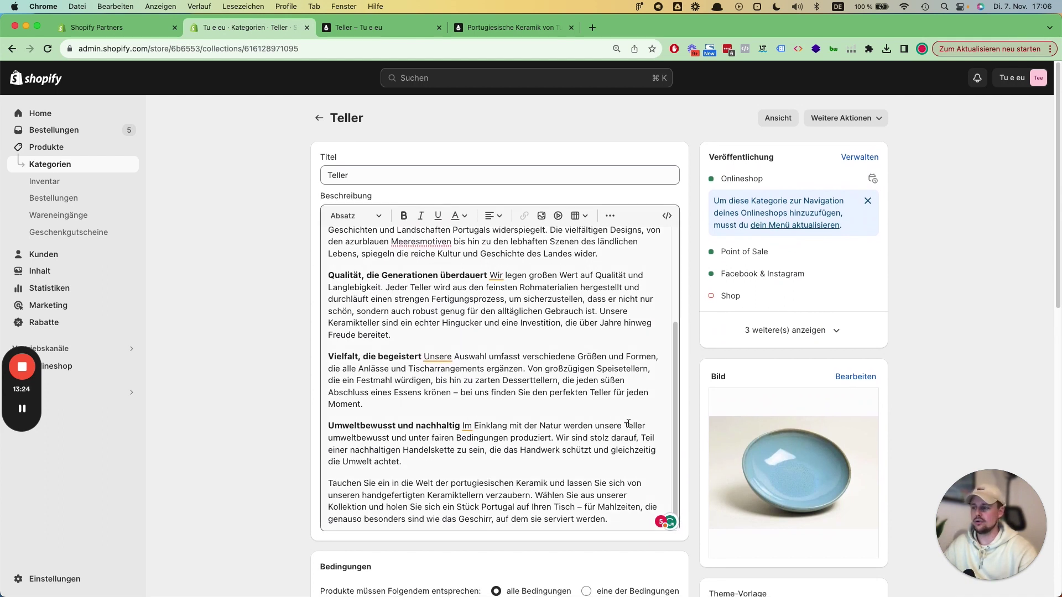